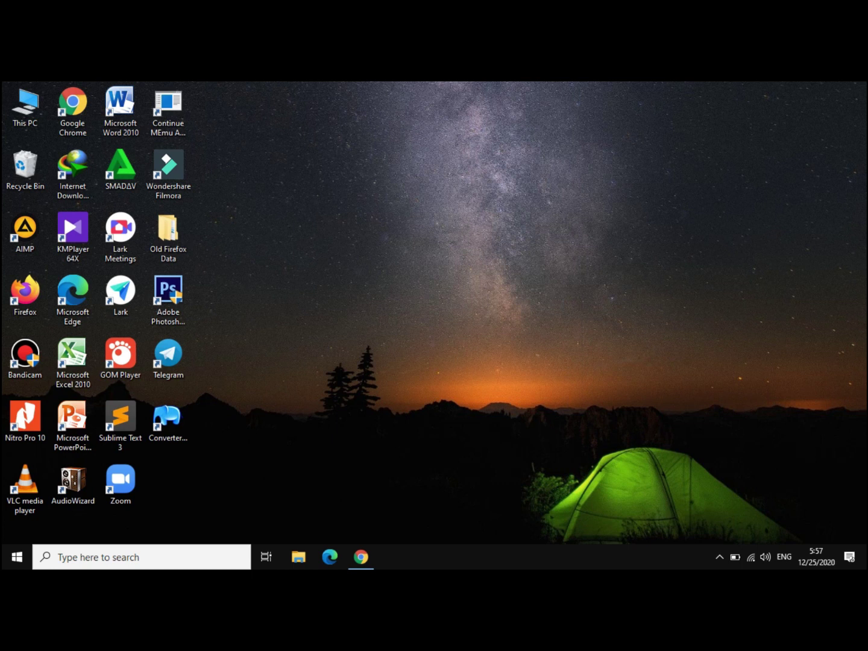
- Refresh the desktop twice
left_click(410, 310)
right_click(398, 282)
left_click(422, 320)
- Download the [Aplikasi] and [Database] antrian-puskesmas_ci zips from their Drive tabs
left_click(361, 557)
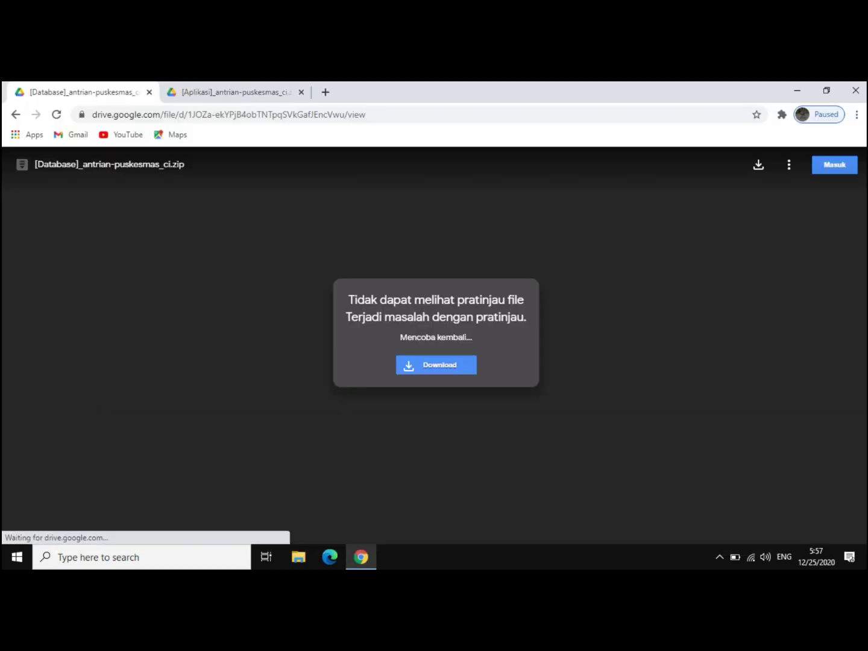
key("ctrl+Tab")
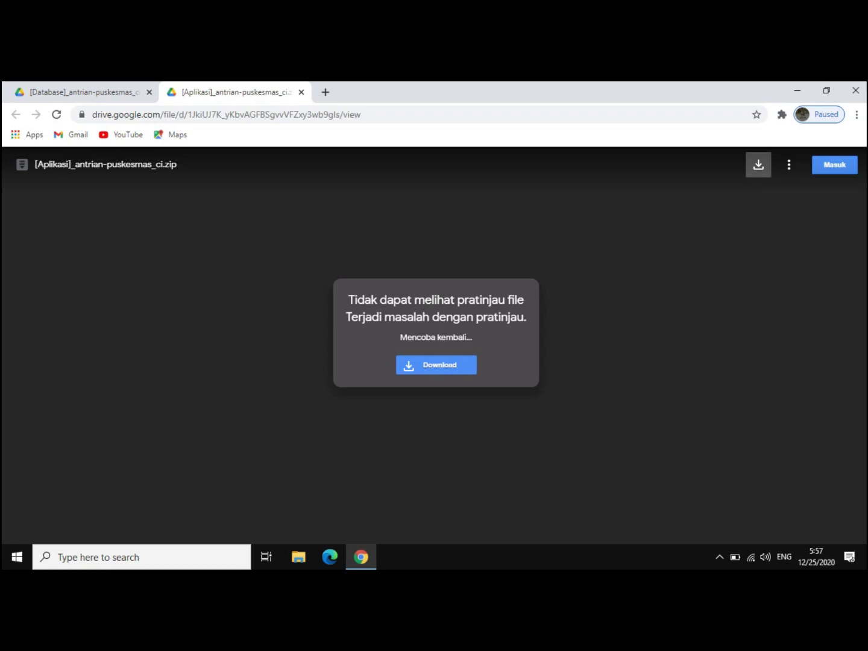
left_click(758, 165)
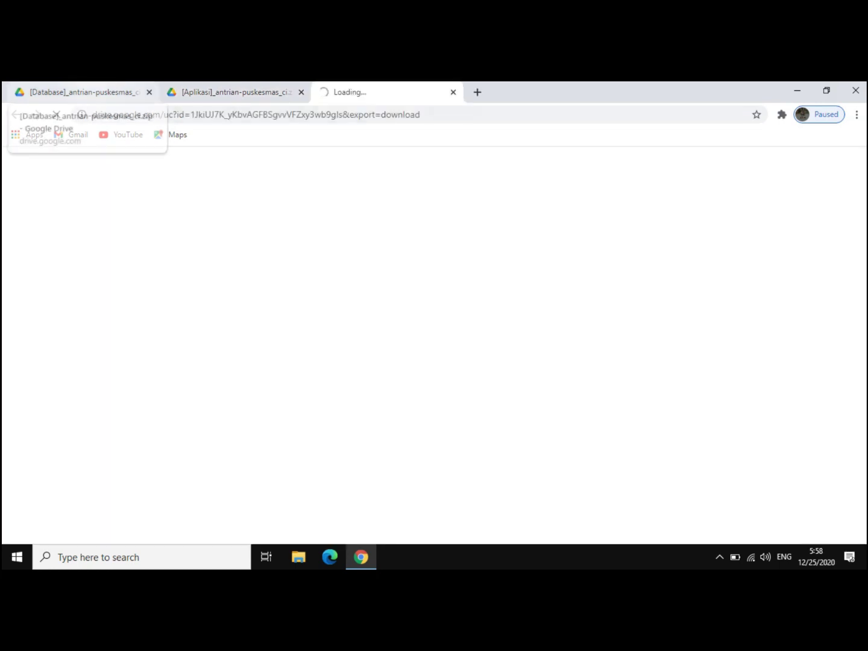
left_click(79, 92)
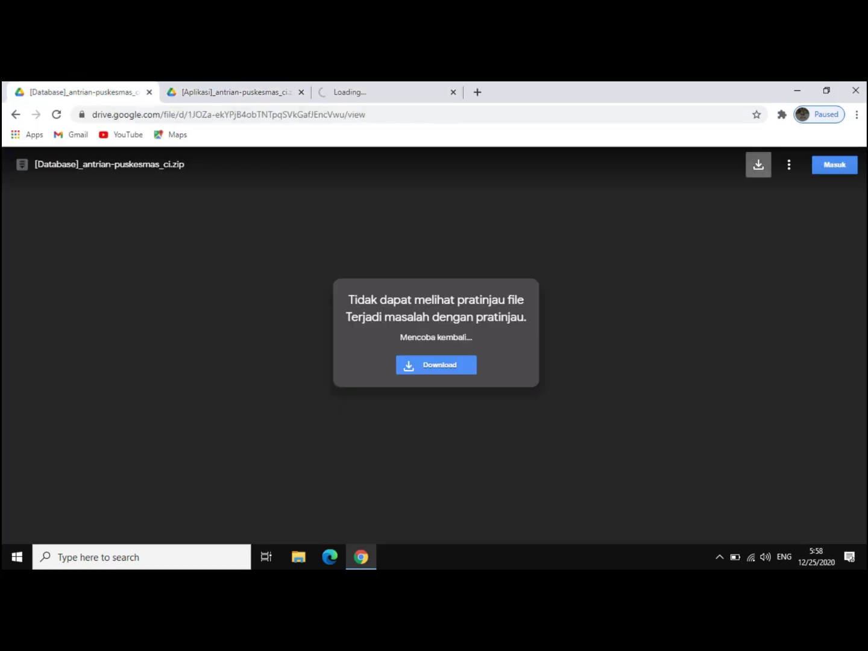
left_click(759, 164)
left_click(386, 92)
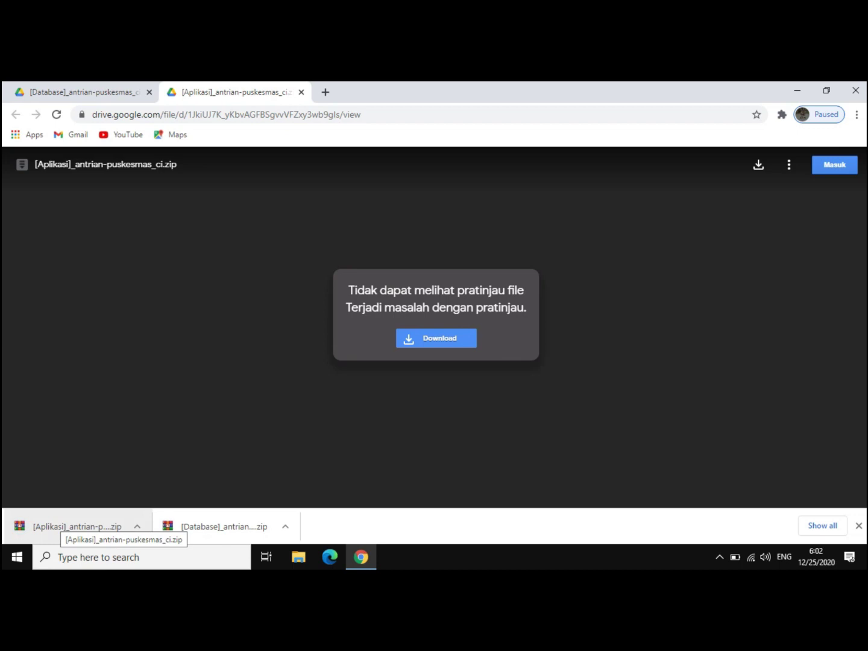
right_click(57, 525)
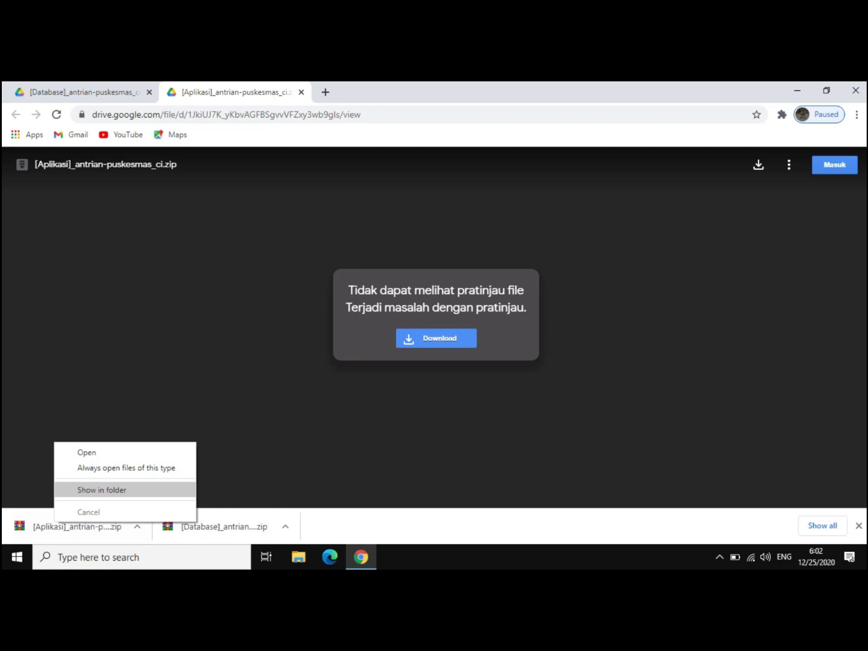
- Show the downloaded zip in Downloads and create a new folder named antrian
left_click(101, 489)
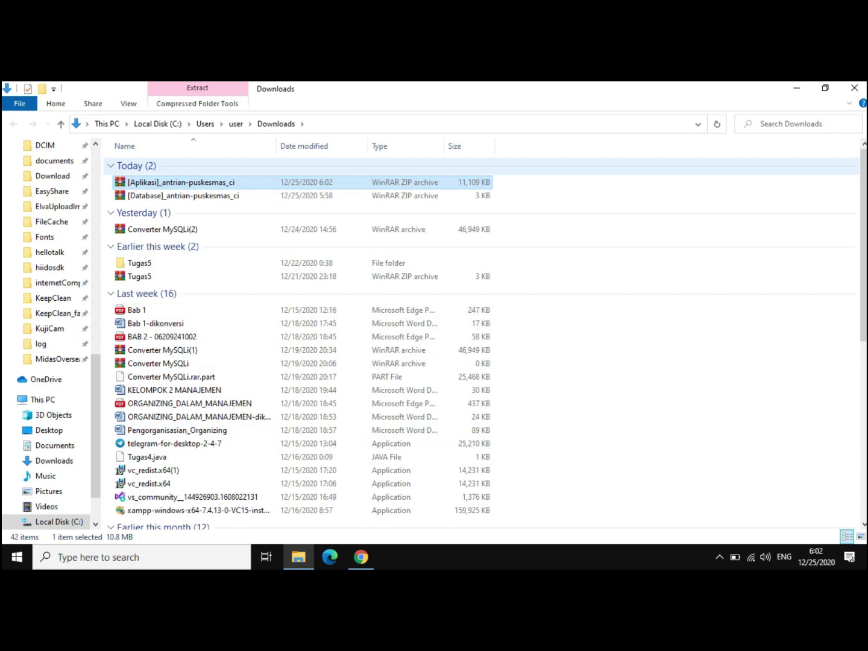
right_click(602, 188)
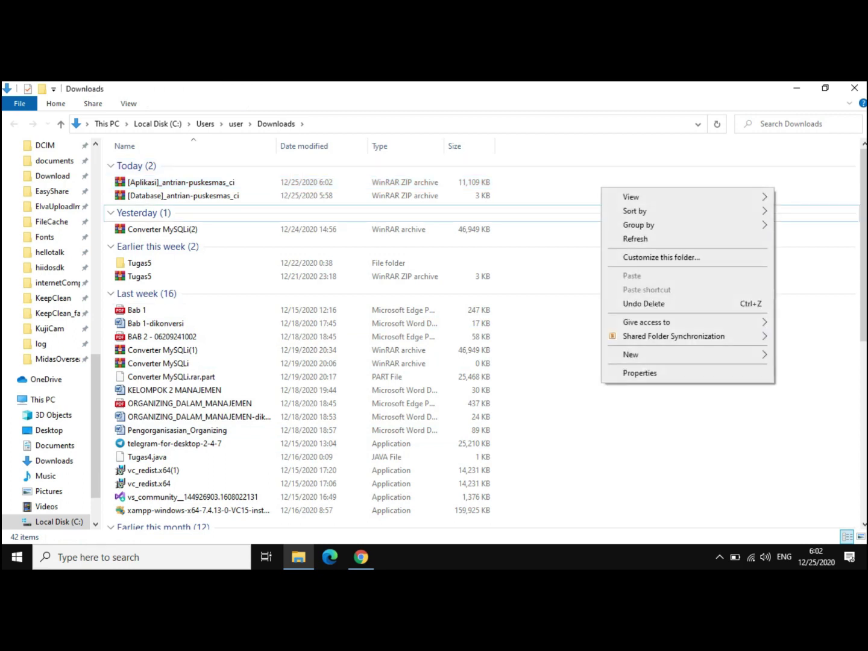
mouse_move(631, 355)
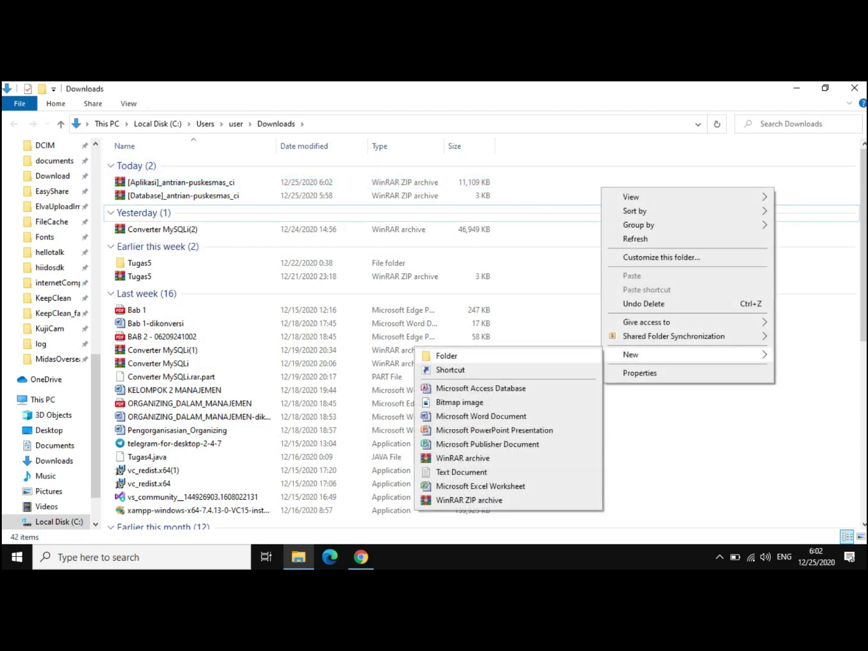
left_click(447, 355)
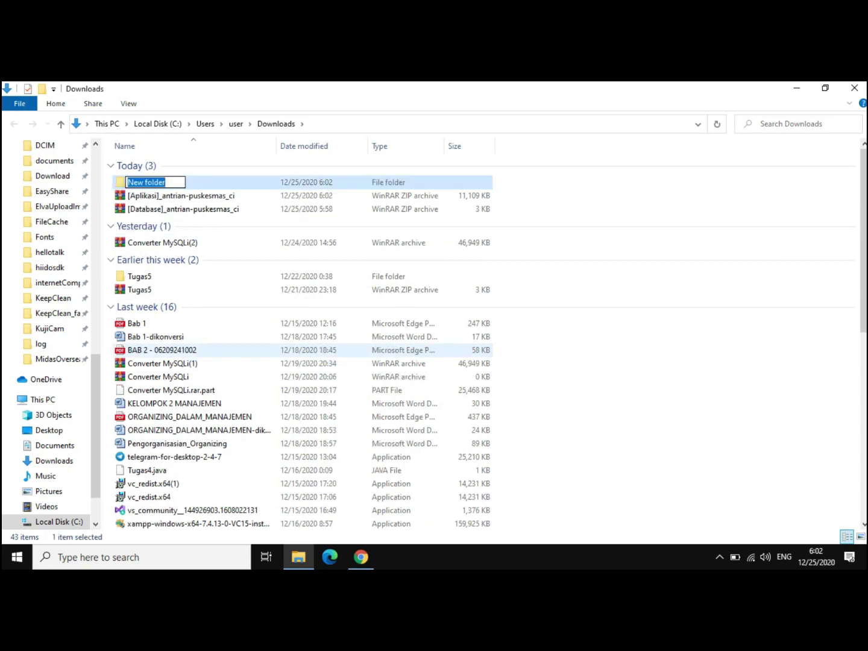
type("antrian")
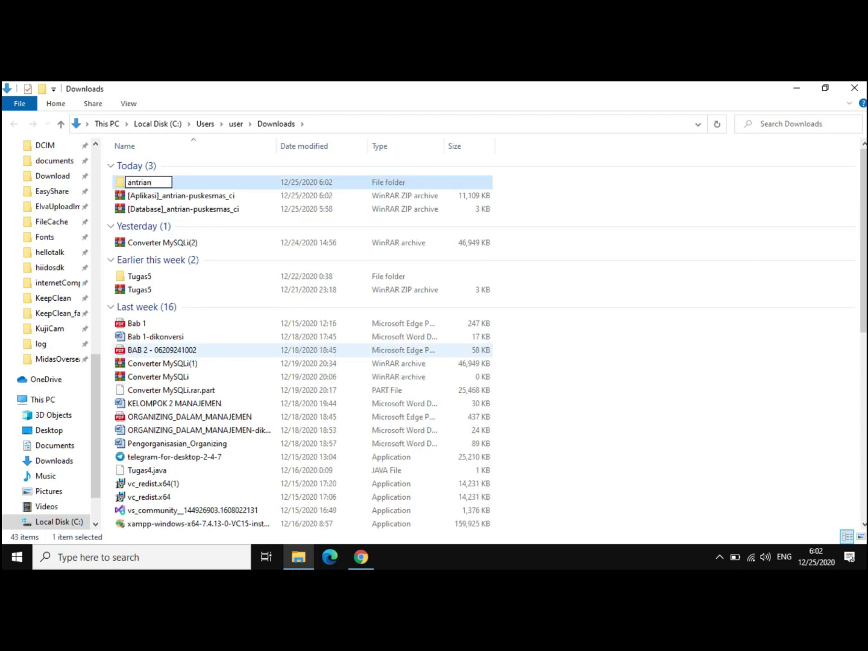
key("Return")
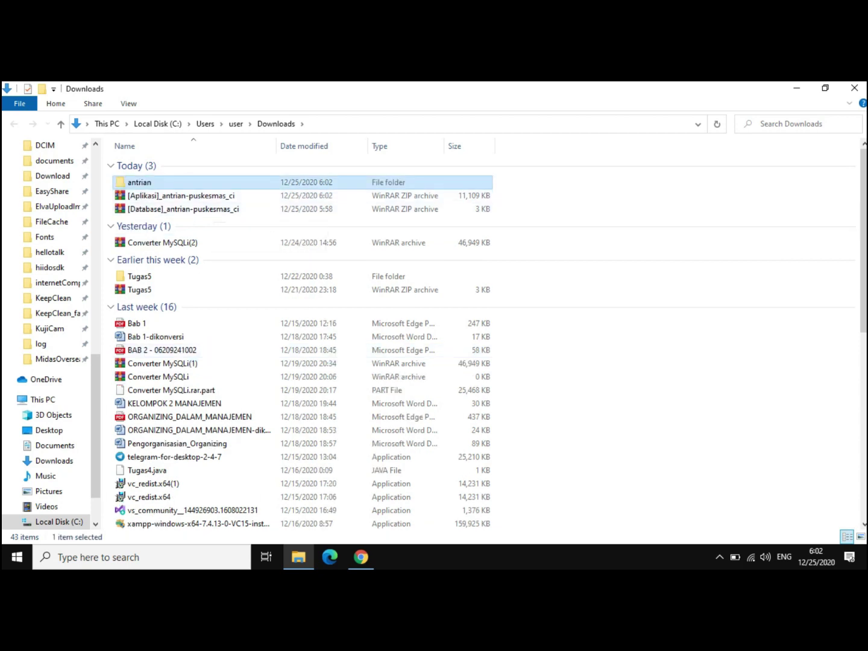
- Move the [Aplikasi] and [Database] zip archives into the antrian folder
left_click(181, 195)
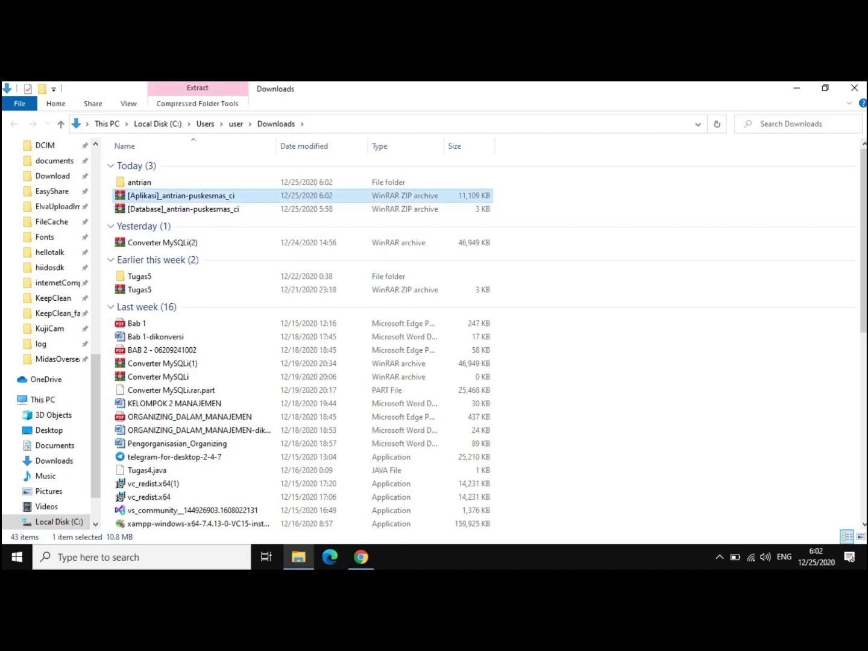
left_click(217, 209, "shift")
left_click_drag(217, 209, 181, 182)
double_click(181, 182)
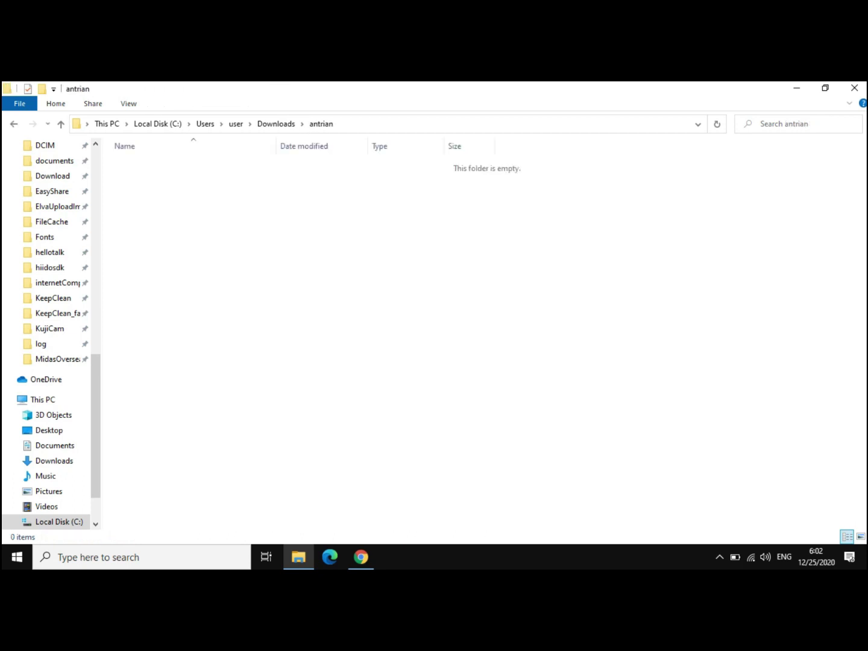
key("ctrl+v")
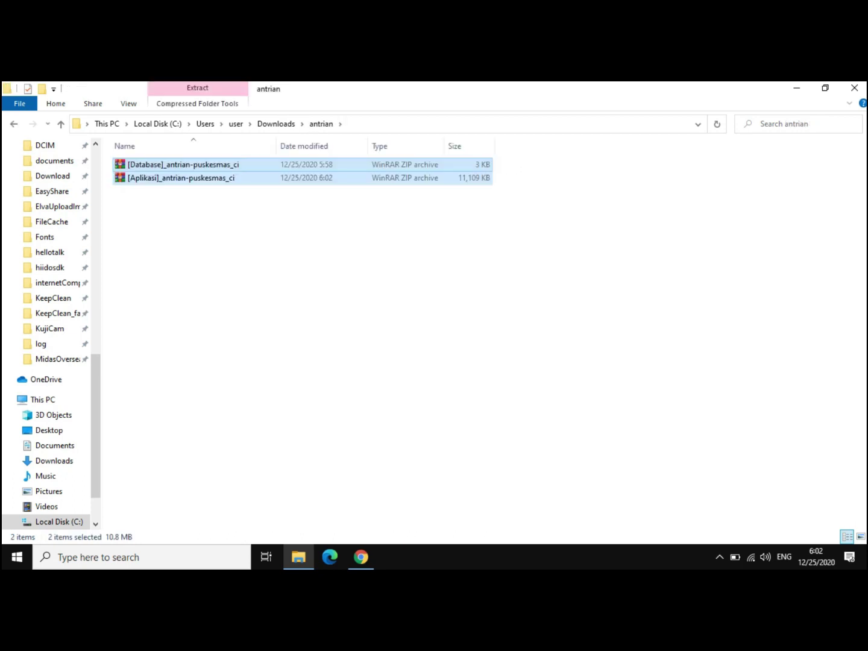
key("Escape")
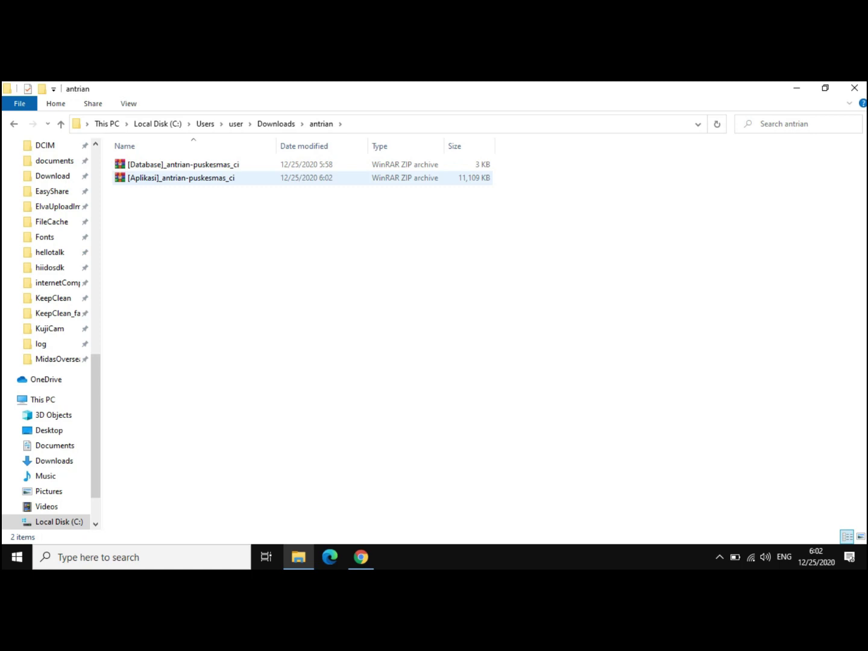
- Extract the [Aplikasi] archive here, entering and copying the archive password
right_click(177, 178)
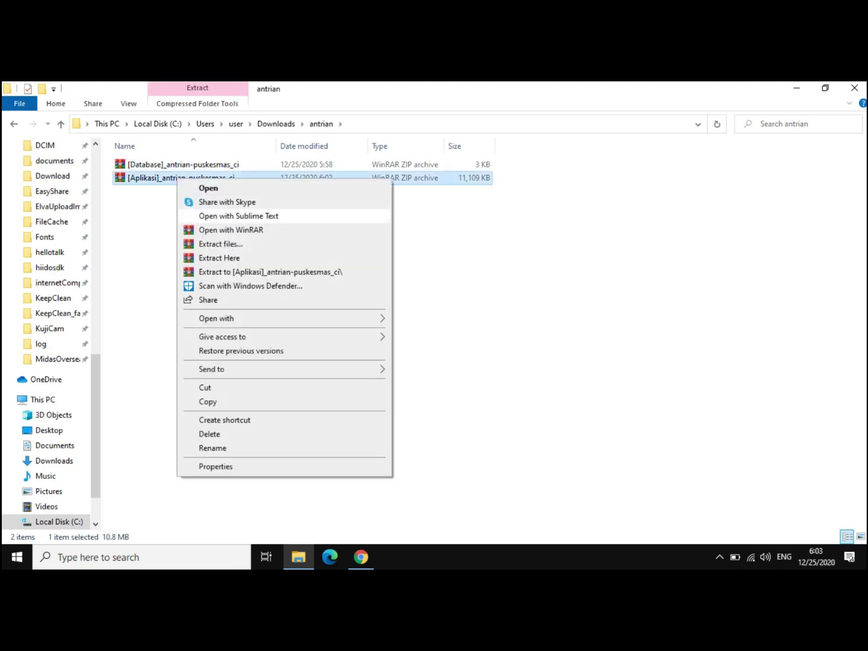
left_click(211, 258)
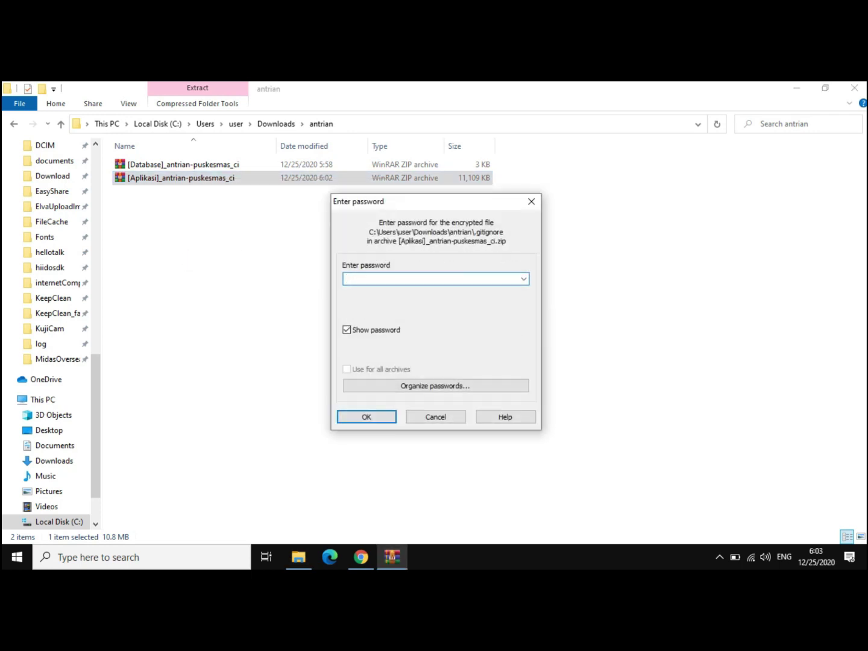
key("ctrl+a")
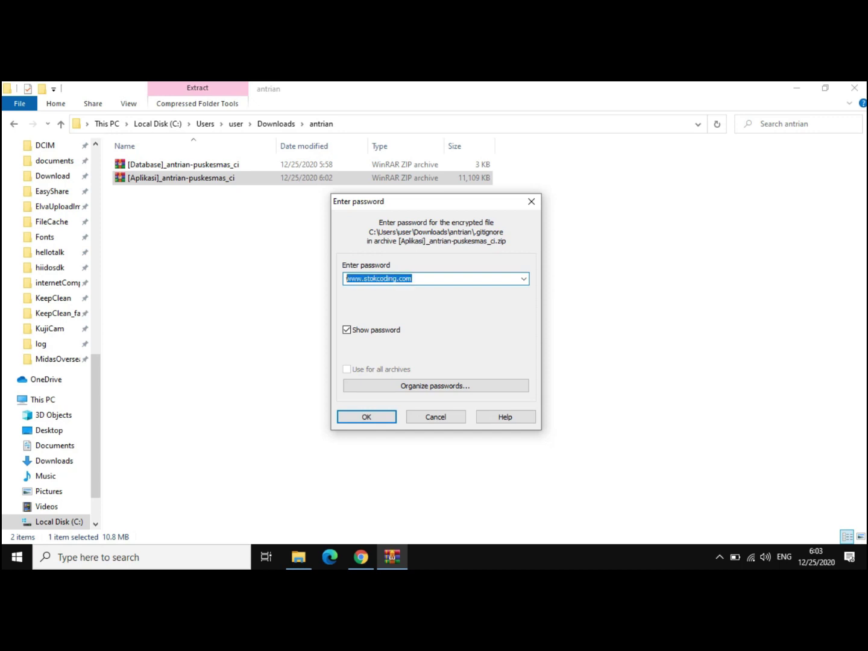
right_click(386, 279)
left_click(414, 318)
left_click(366, 416)
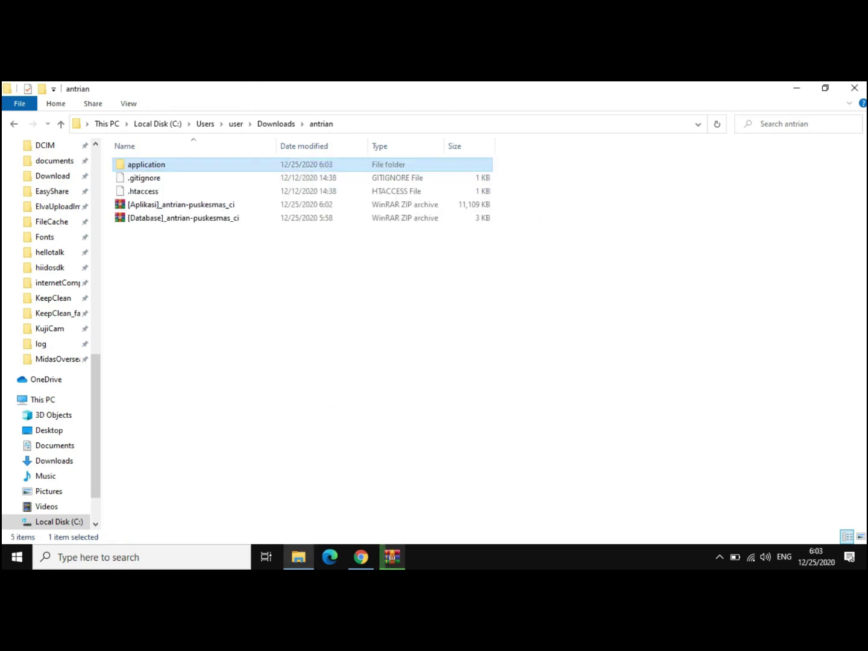
- Extract the [Database] archive with the same password, then return to Downloads
right_click(157, 164)
left_click(181, 204)
left_click(181, 231)
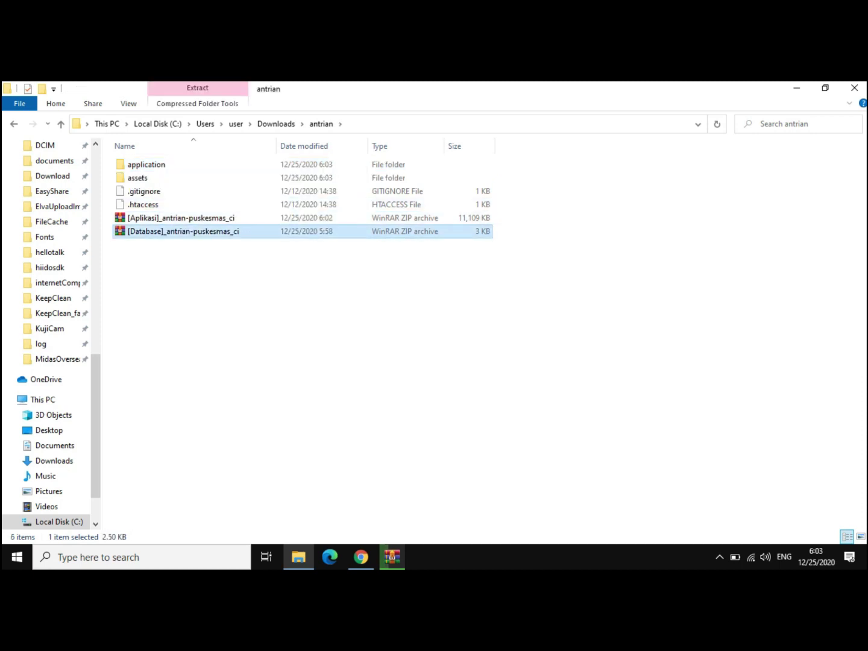
right_click(146, 232)
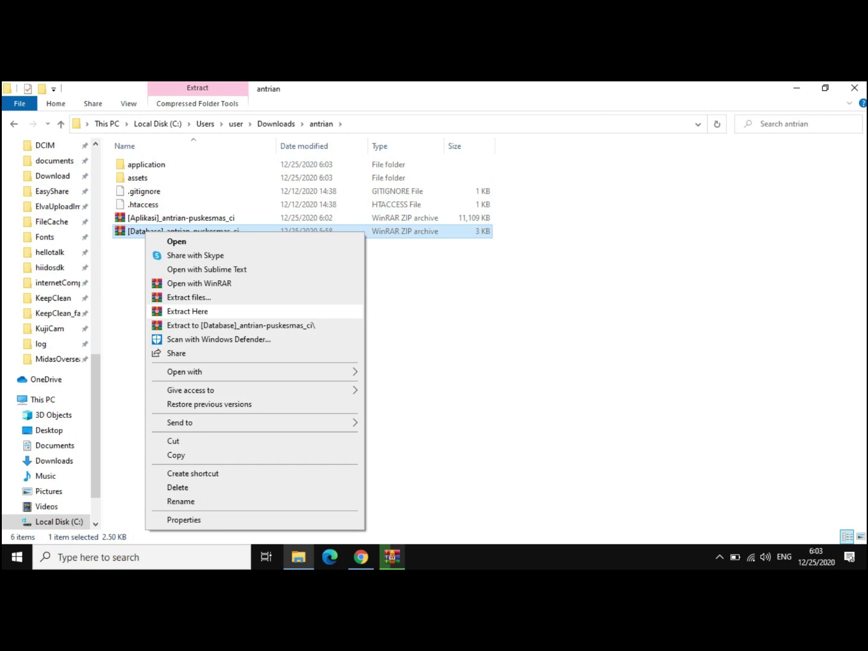
left_click(187, 311)
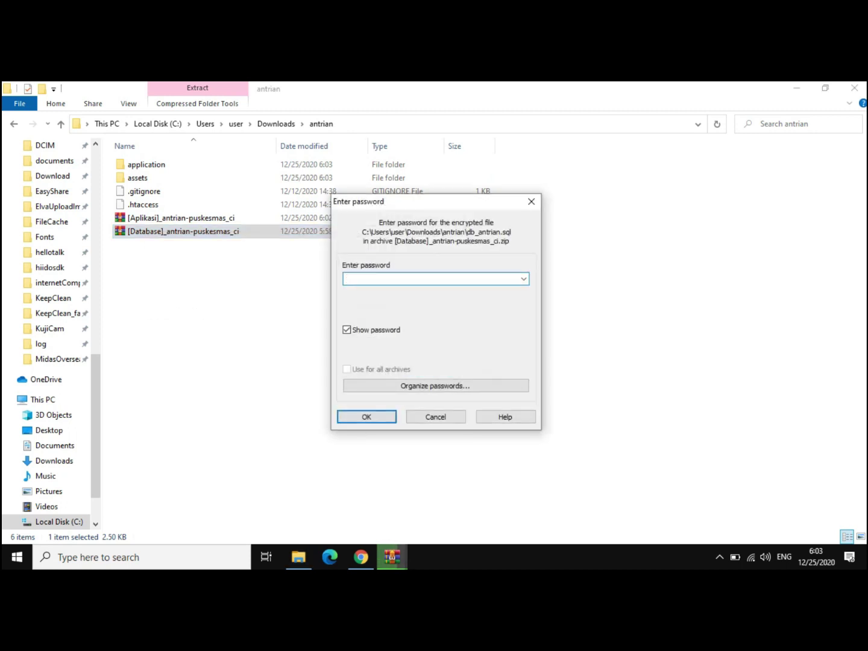
key("ctrl+v")
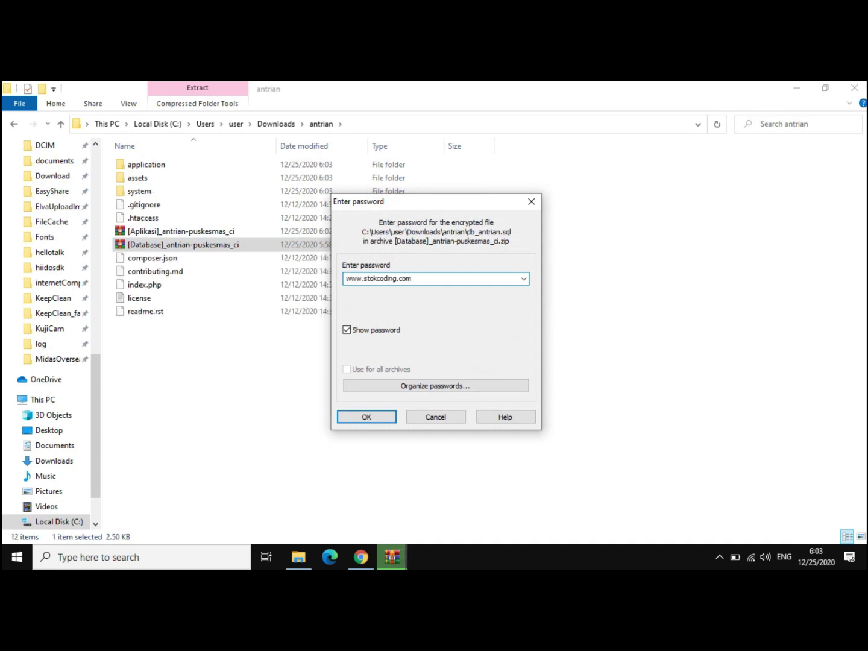
key("Return")
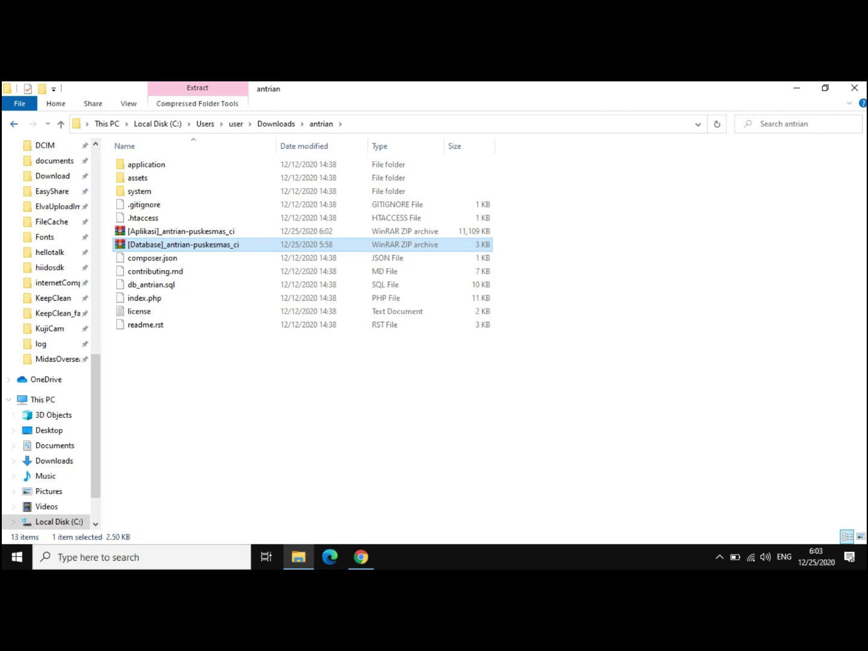
key("BackSpace")
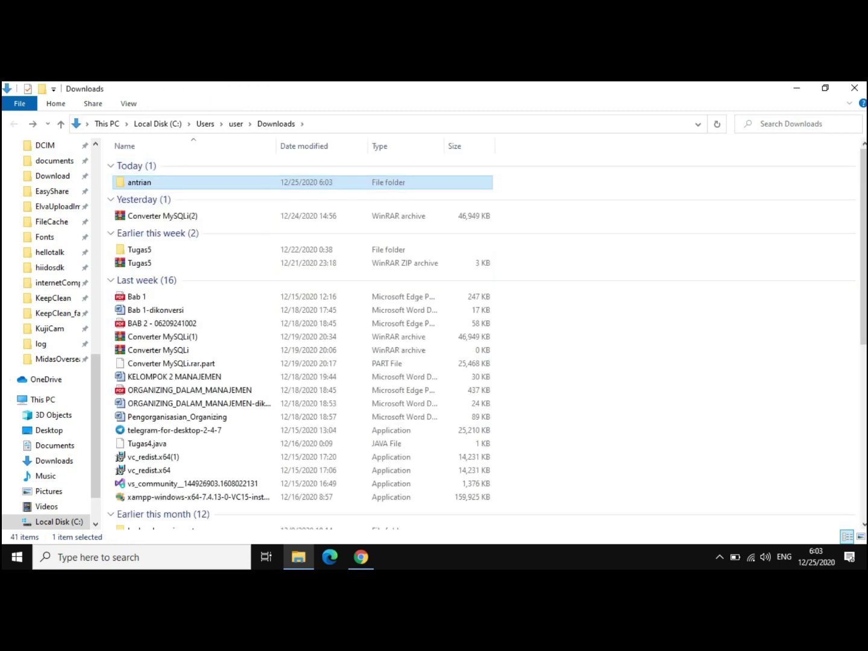
- Cut the antrian folder and paste it into C:\xampp\htdocs
right_click(139, 181)
left_click(168, 442)
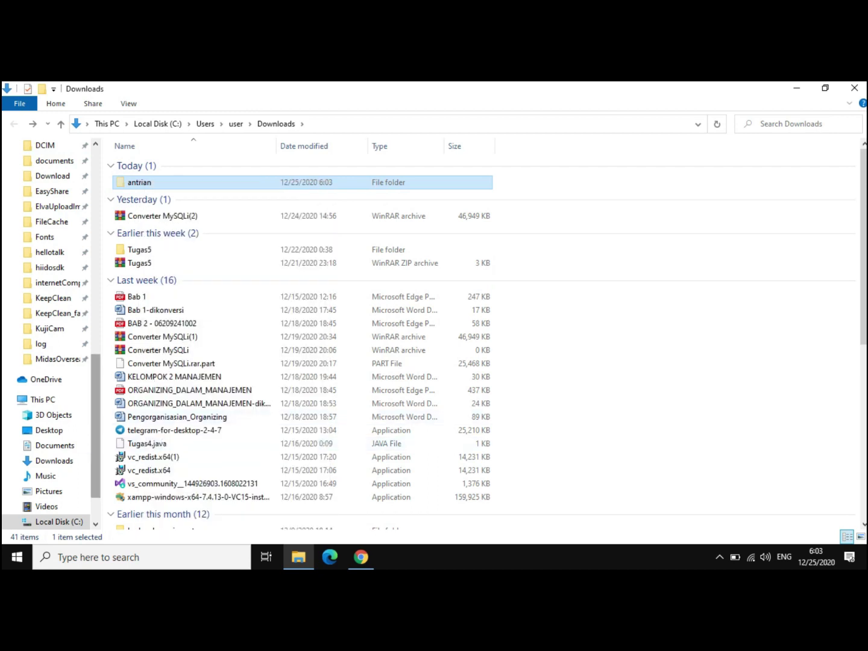
left_click(58, 521)
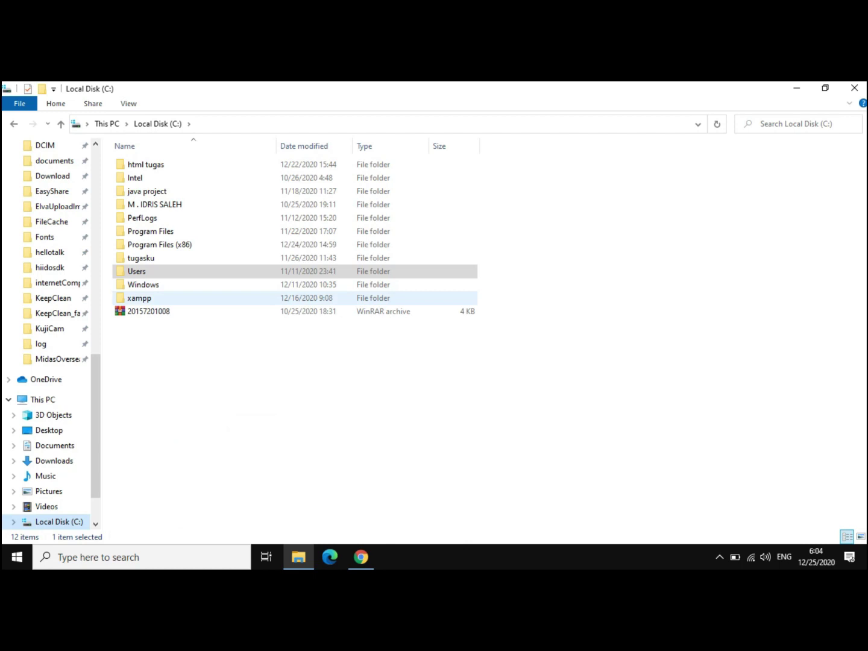
left_click(140, 298)
double_click(140, 298)
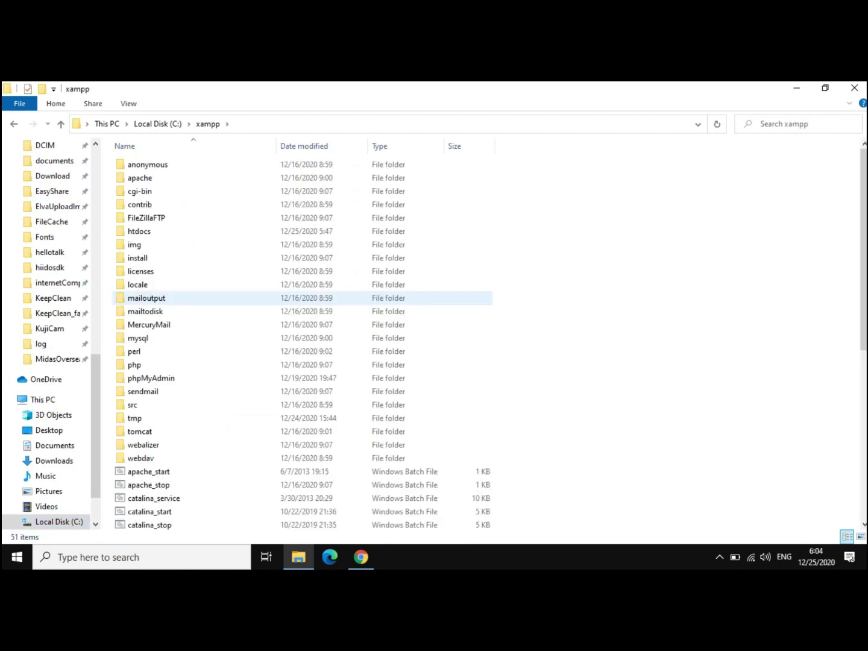
double_click(139, 231)
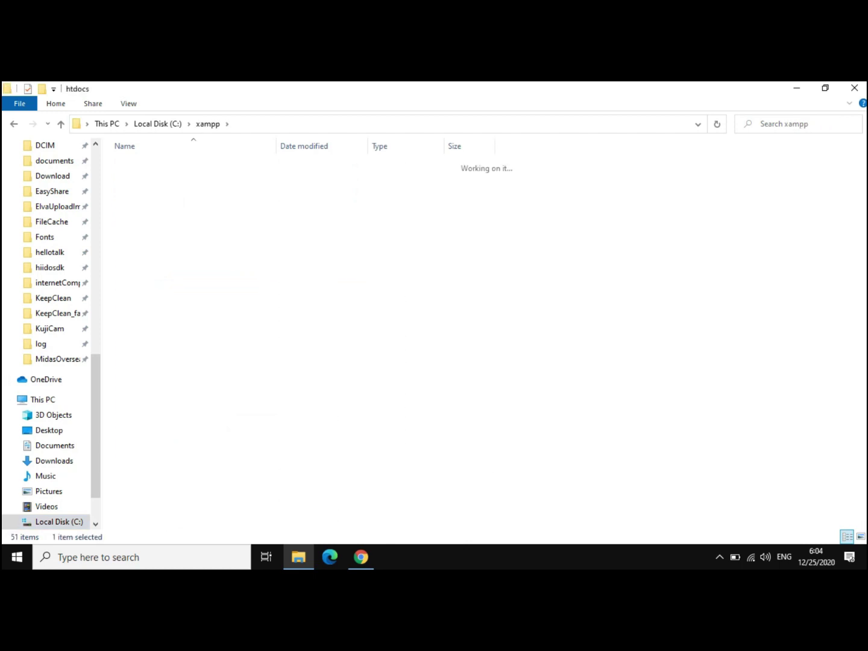
right_click(191, 346)
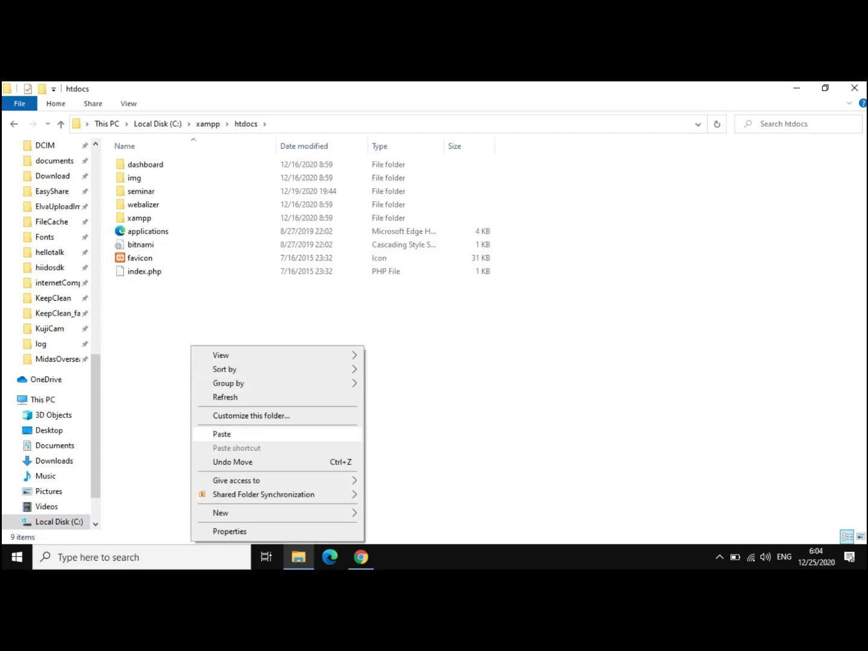
left_click(217, 434)
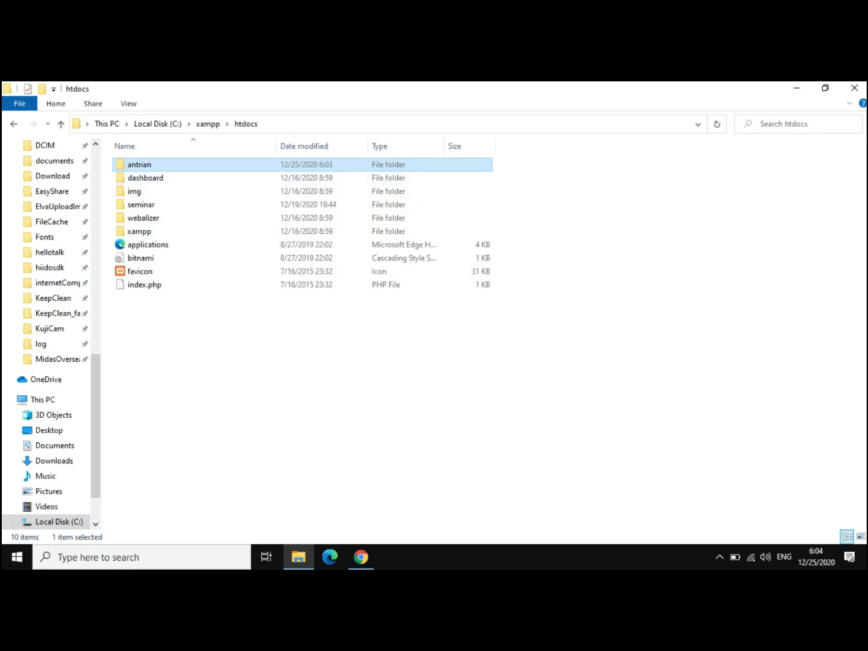
- Back in the xampp folder, select xampp-control and refresh the folder listing
key("alt+Left")
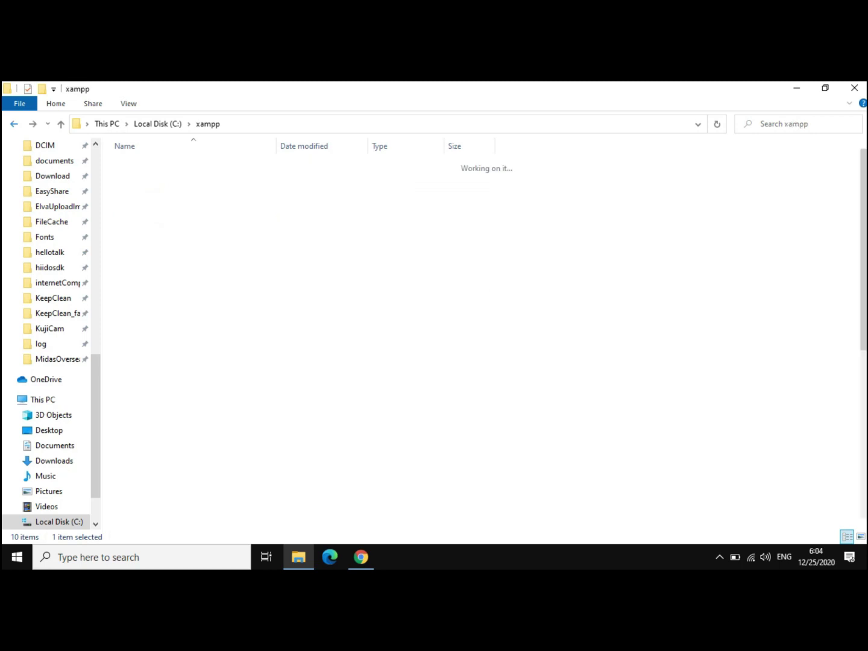
scroll(192, 285, "down", 8)
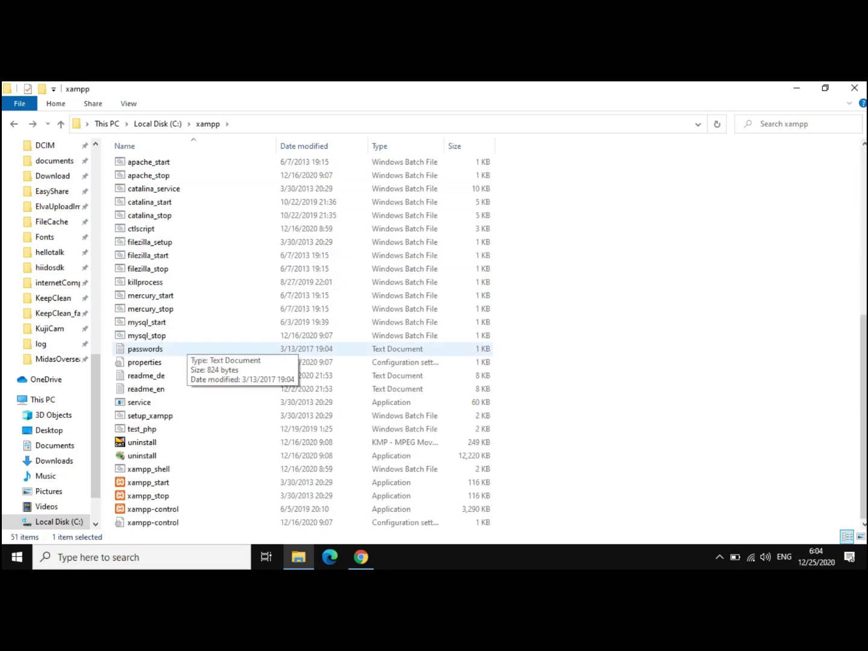
left_click(153, 509)
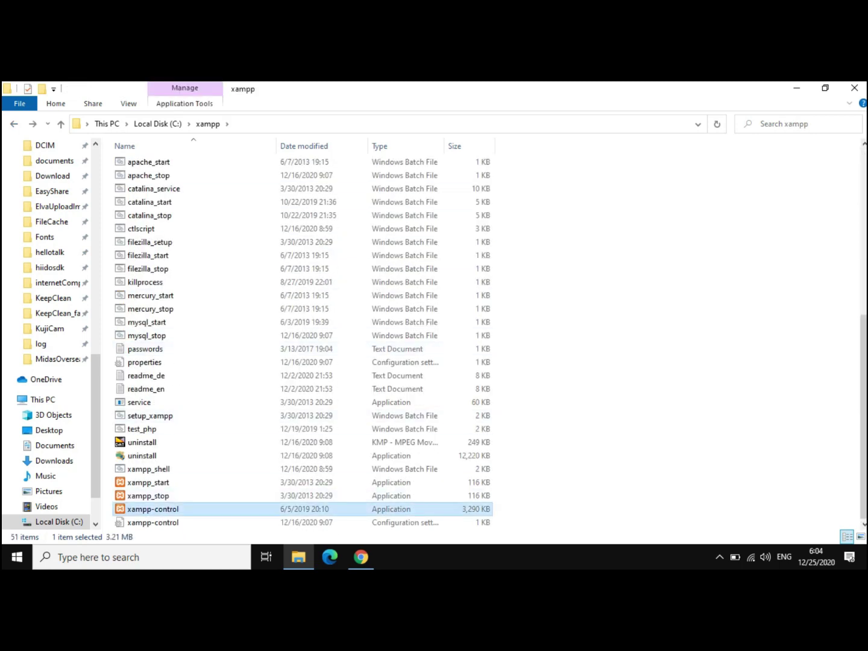
right_click(583, 256)
left_click(618, 307)
right_click(581, 304)
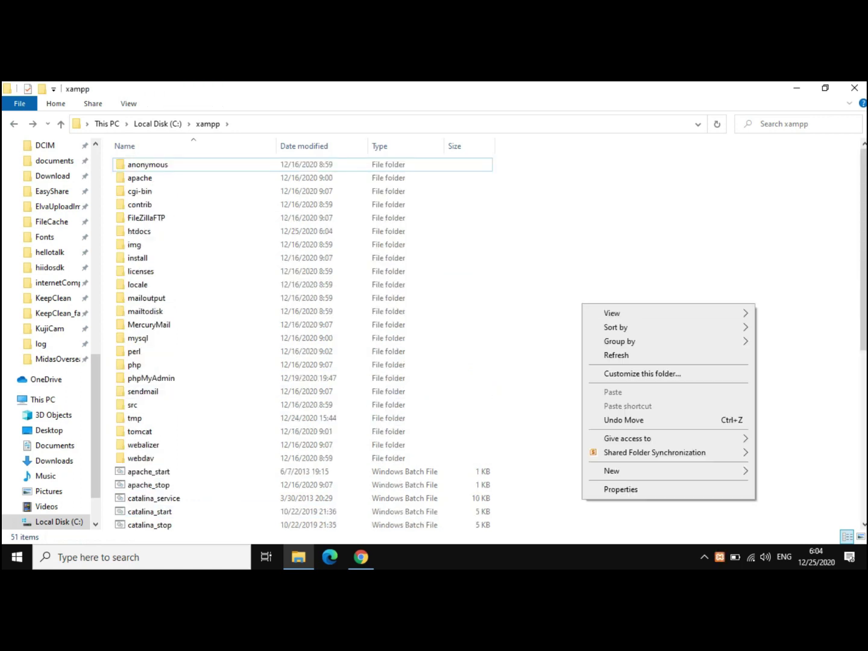
left_click(617, 355)
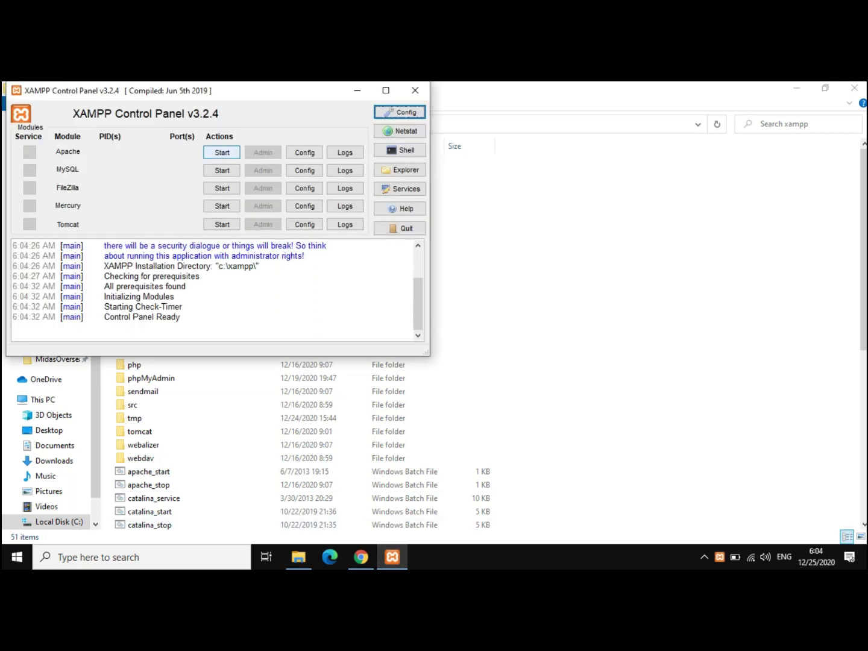
- Start Apache and MySQL, then minimize the XAMPP Control Panel
left_click(222, 152)
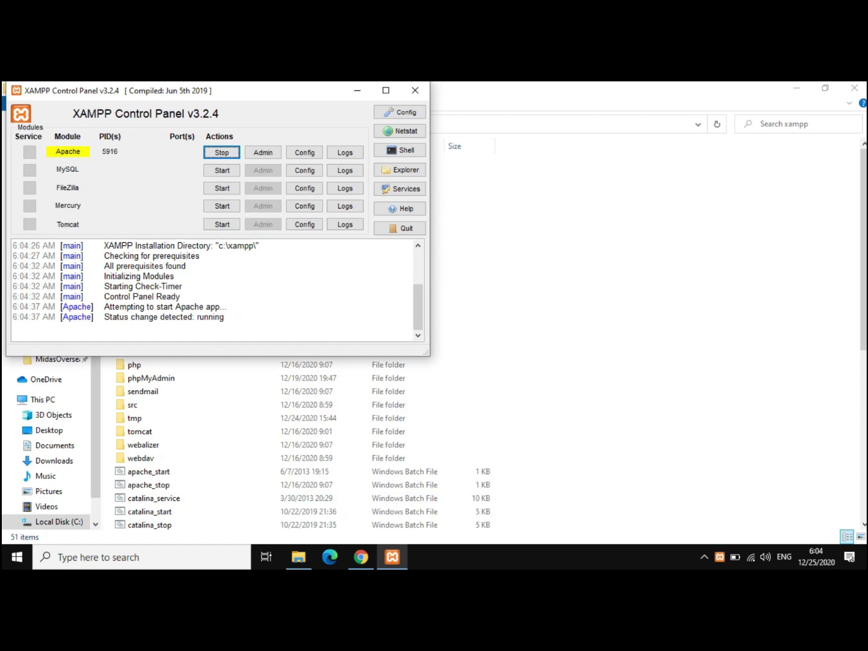
left_click(222, 170)
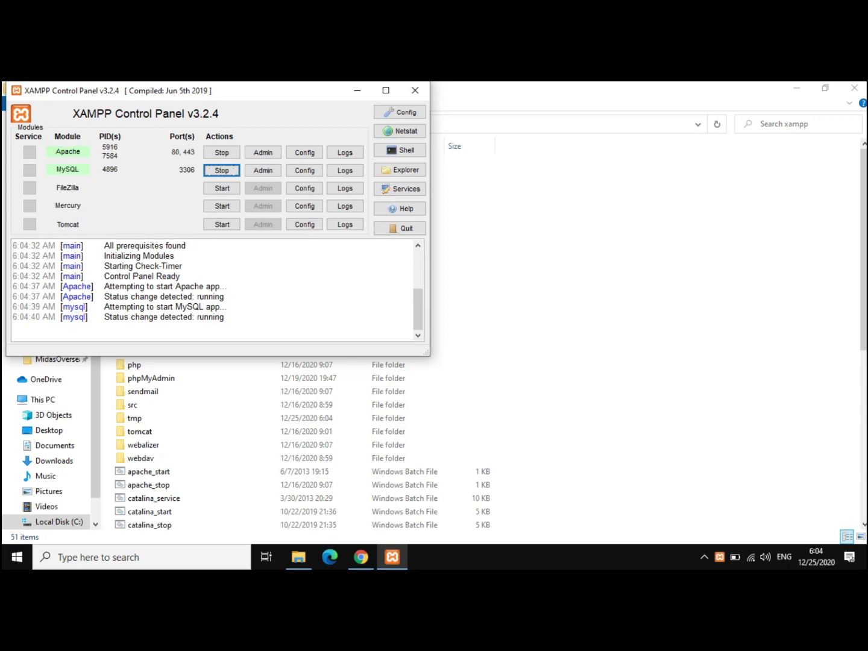
left_click(358, 91)
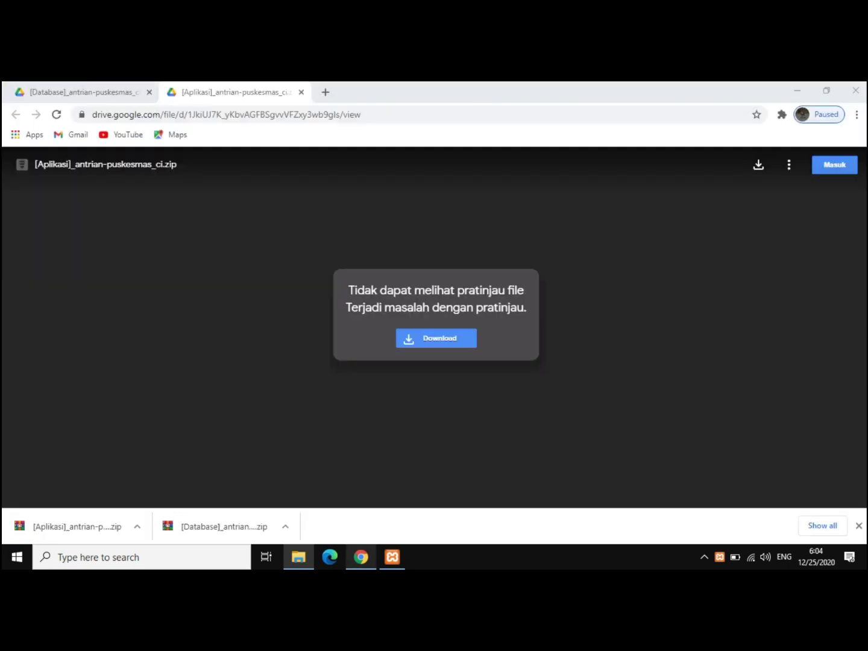
- Load localhost/phpmyadmin/ in the [Database] zip preview tab
left_click(360, 558)
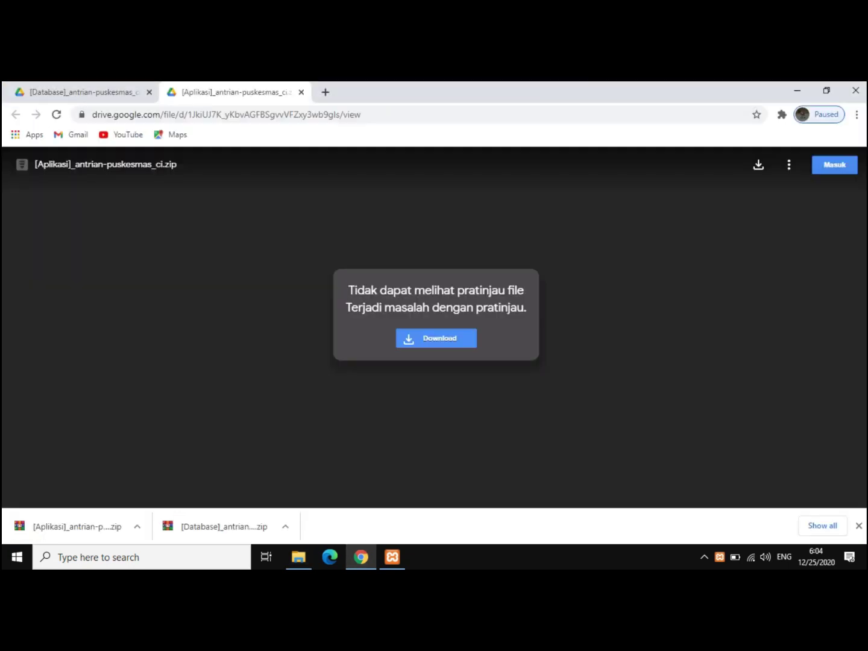
left_click(84, 92)
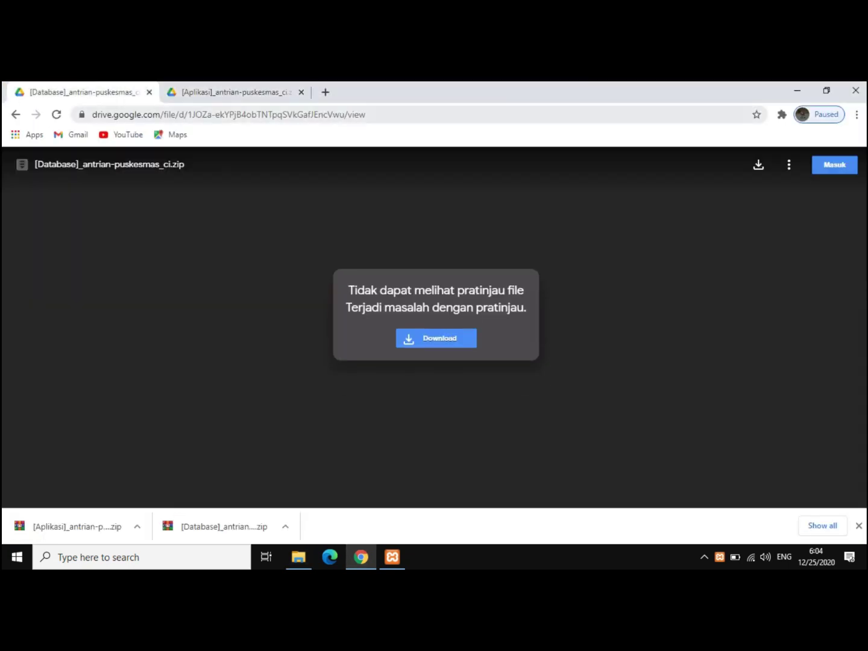
left_click(366, 114)
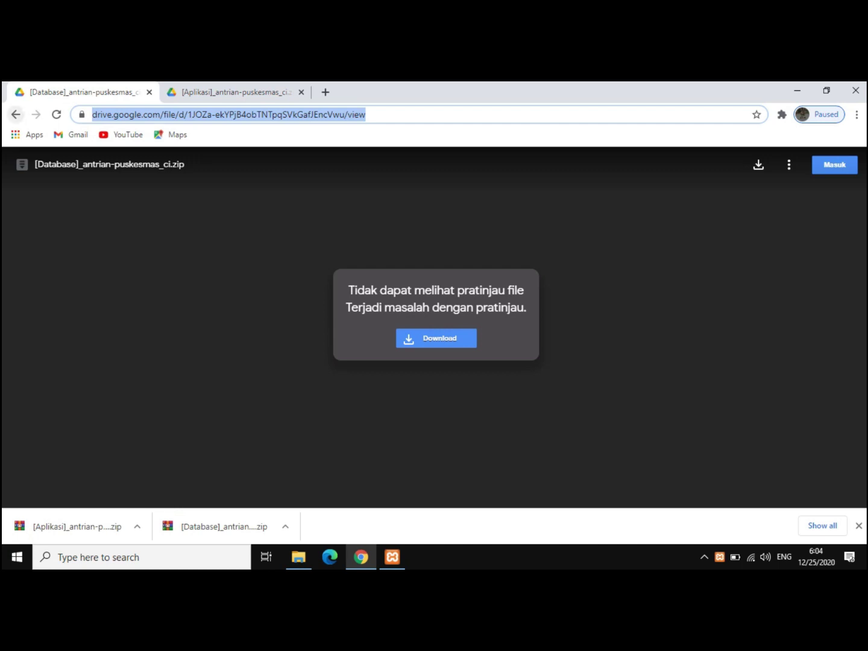
type("lo")
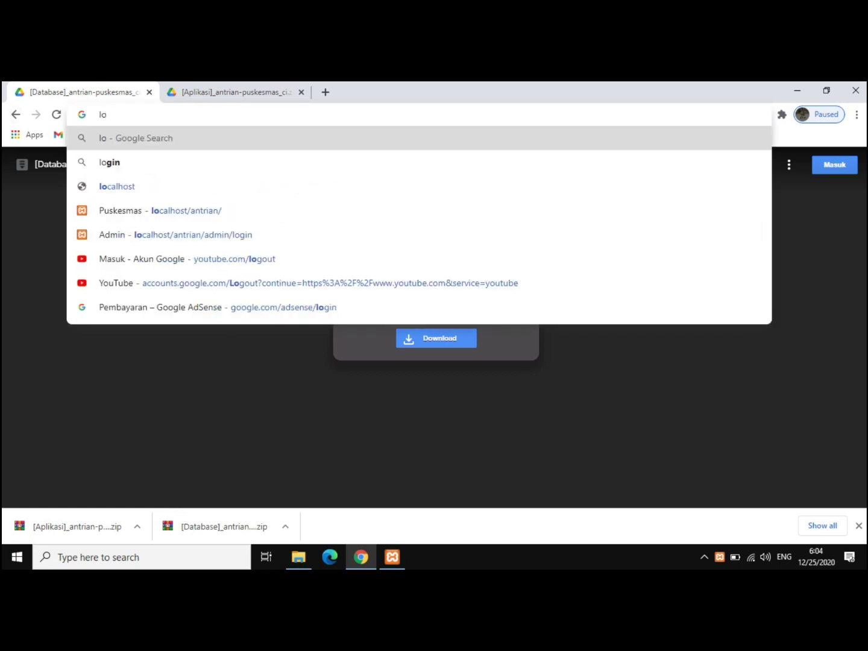
type("ca")
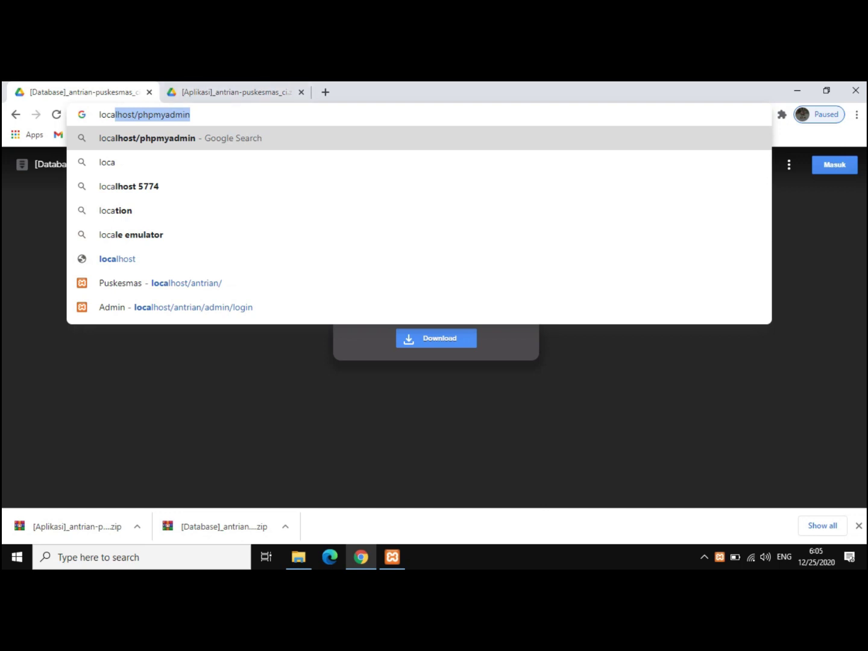
key("Right")
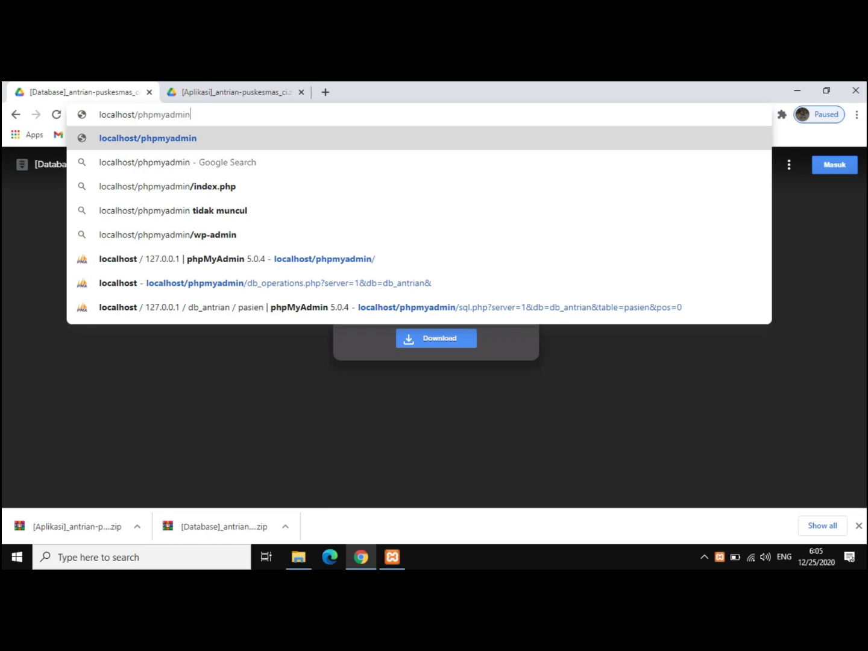
type("/")
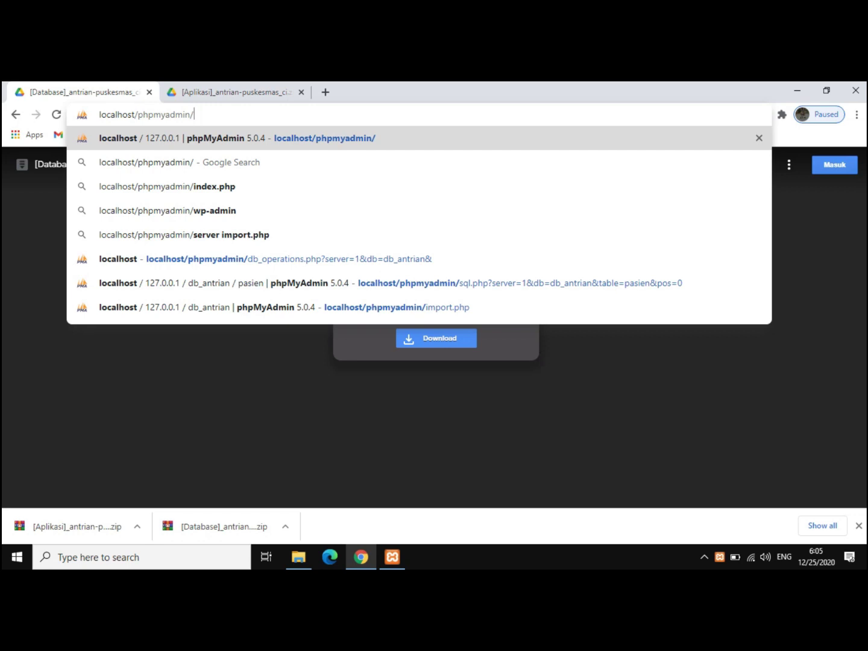
key("Return")
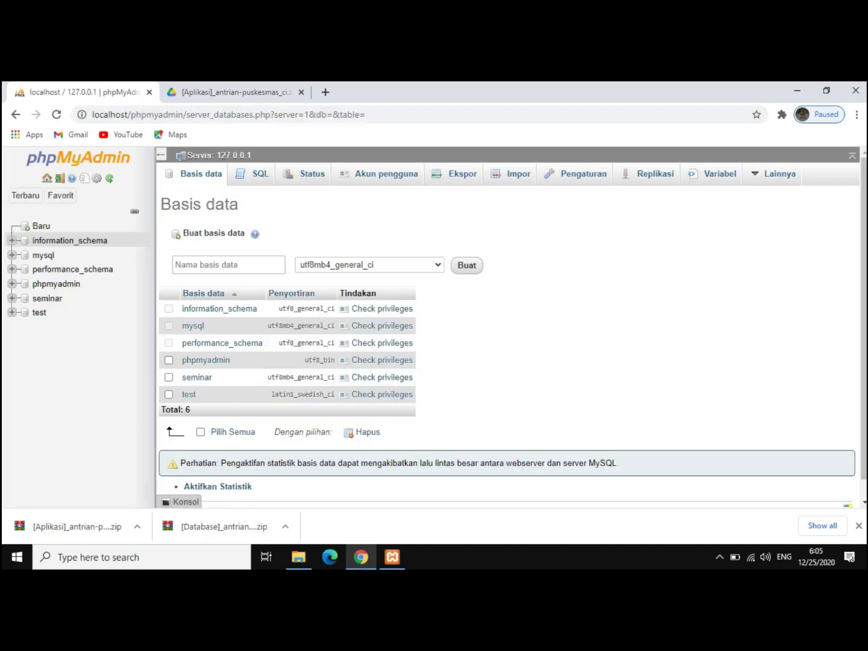
- Create an empty database named db_antrian from the Baru link
left_click(41, 226)
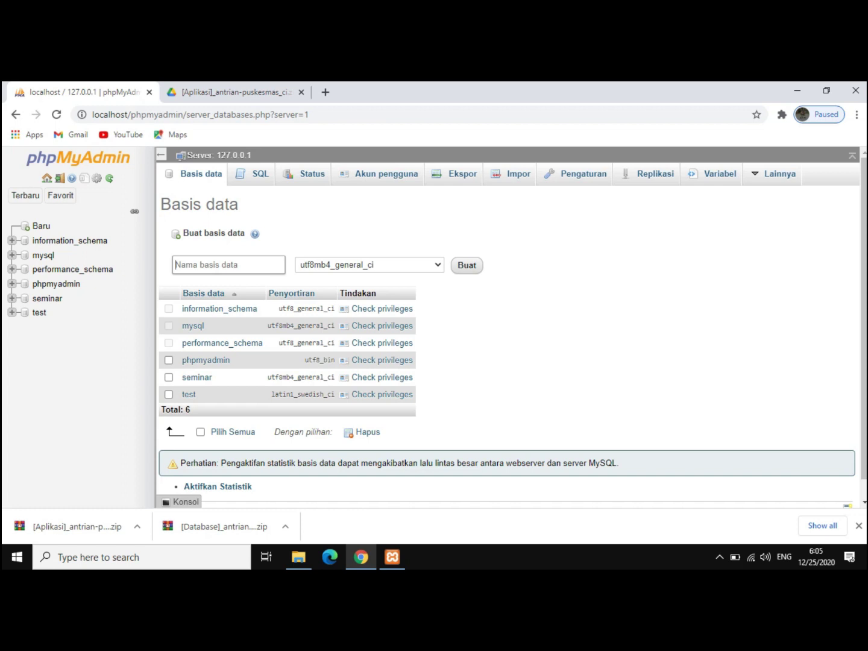
type("db_antrian")
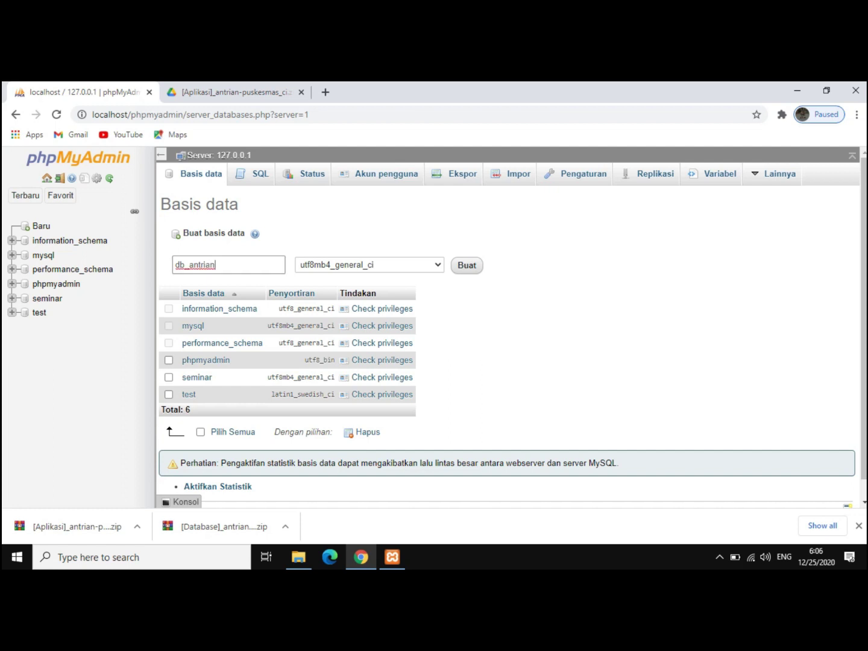
key("Return")
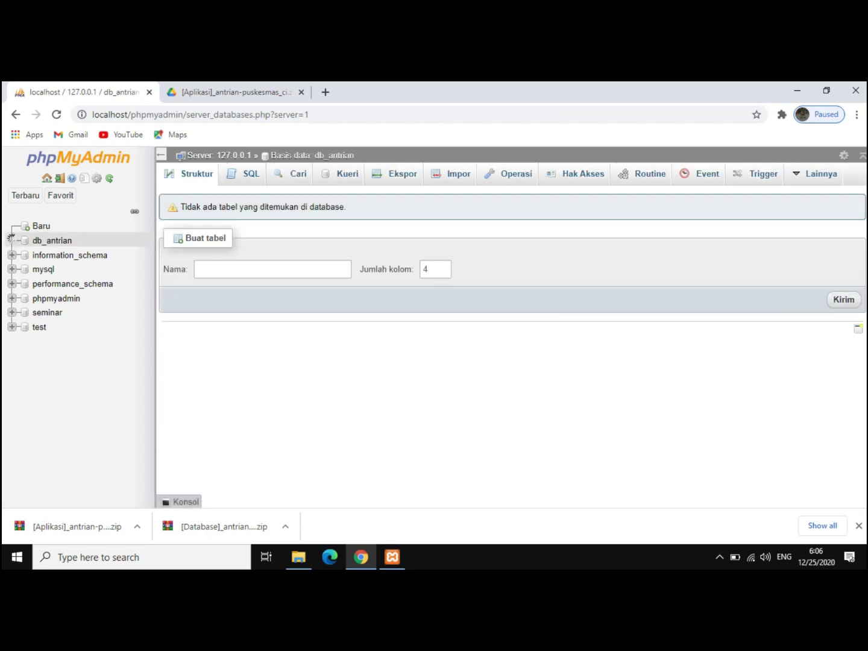
- Import htdocs\antrian\db_antrian.sql into db_antrian, completing 36 queries successfully
left_click(457, 174)
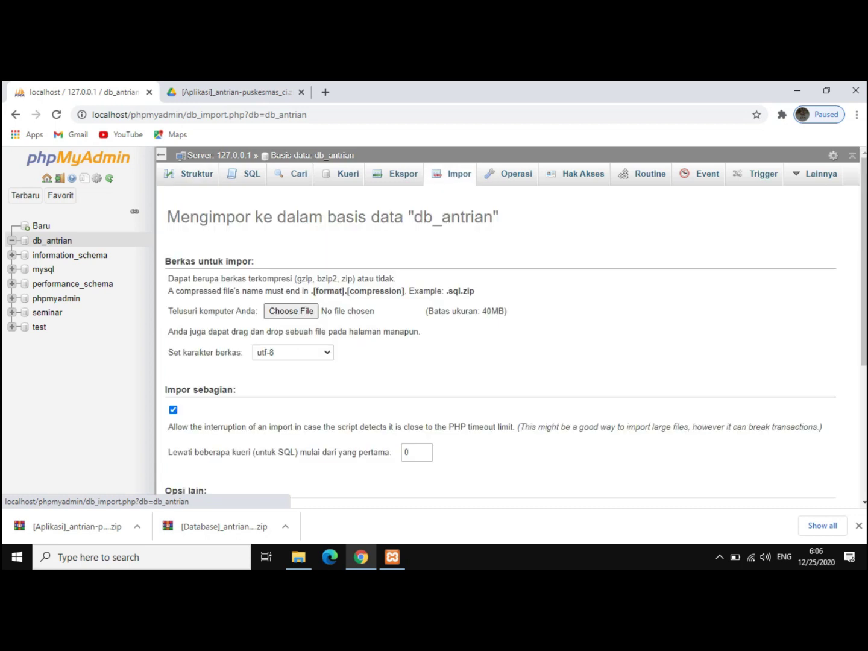
left_click(292, 311)
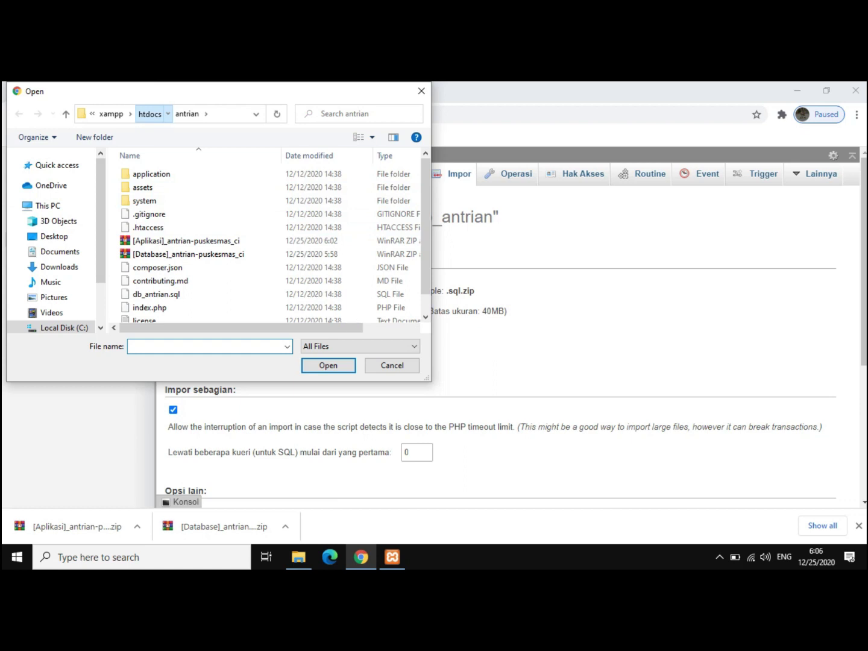
left_click(149, 114)
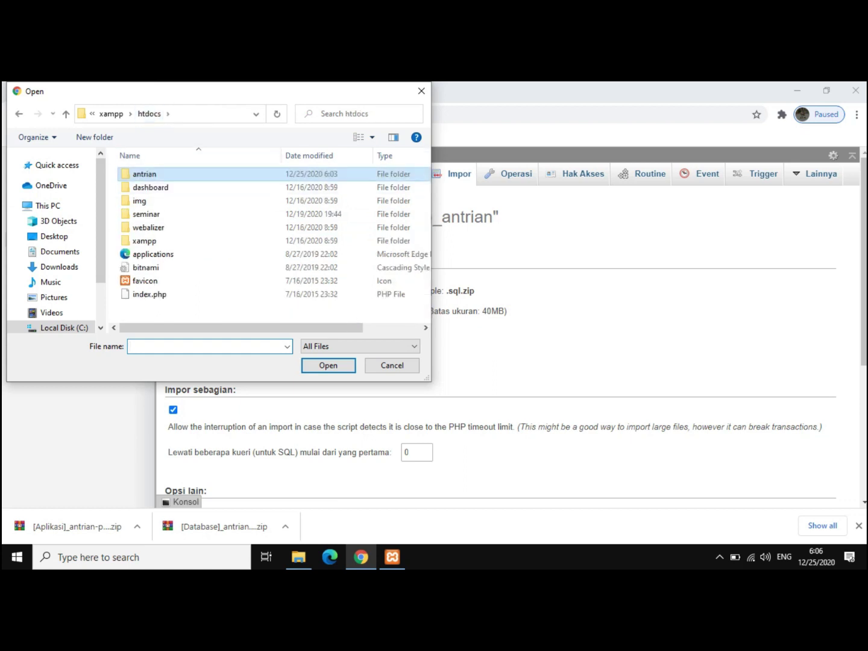
key("Return")
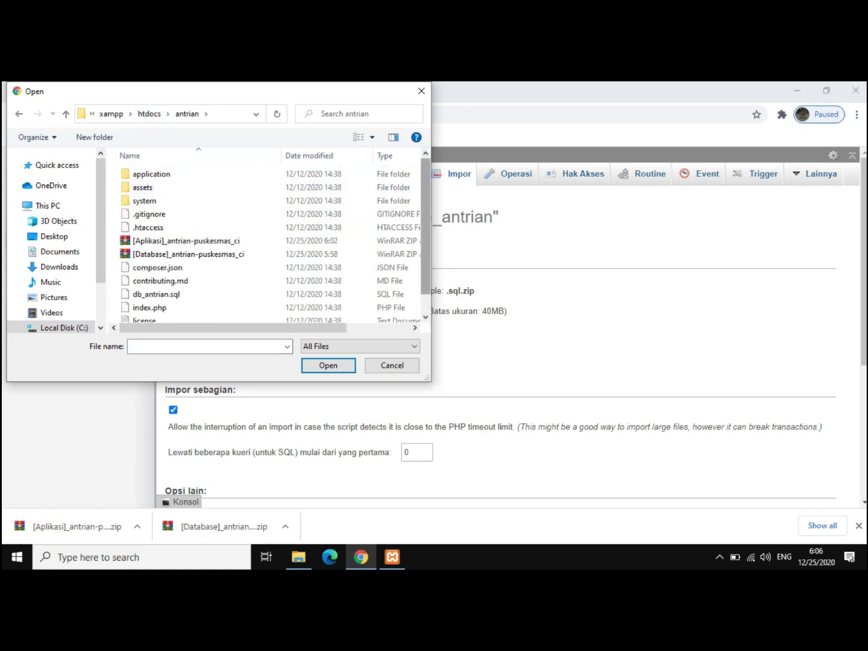
scroll(54, 241, "down", 1)
scroll(181, 275, "down", 1)
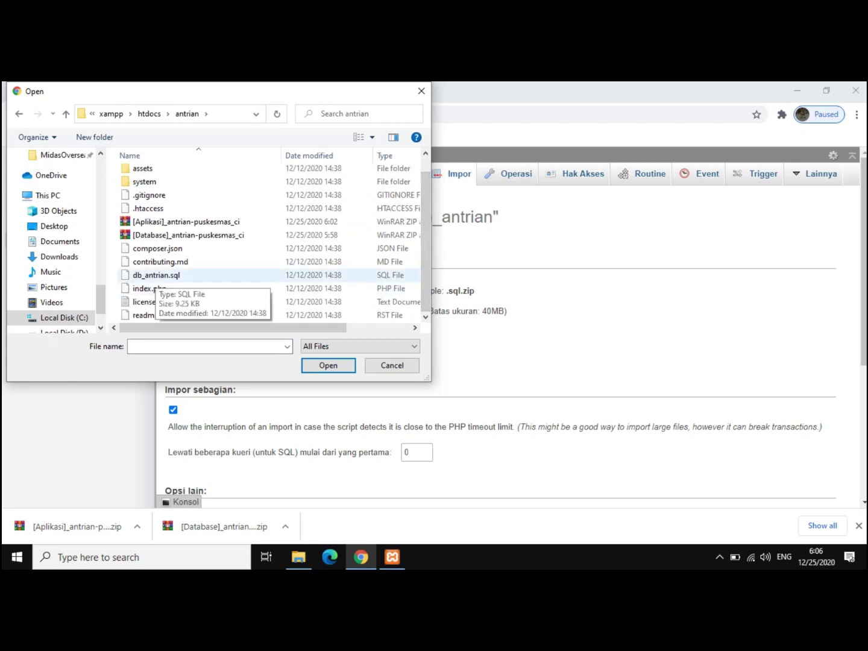
double_click(153, 275)
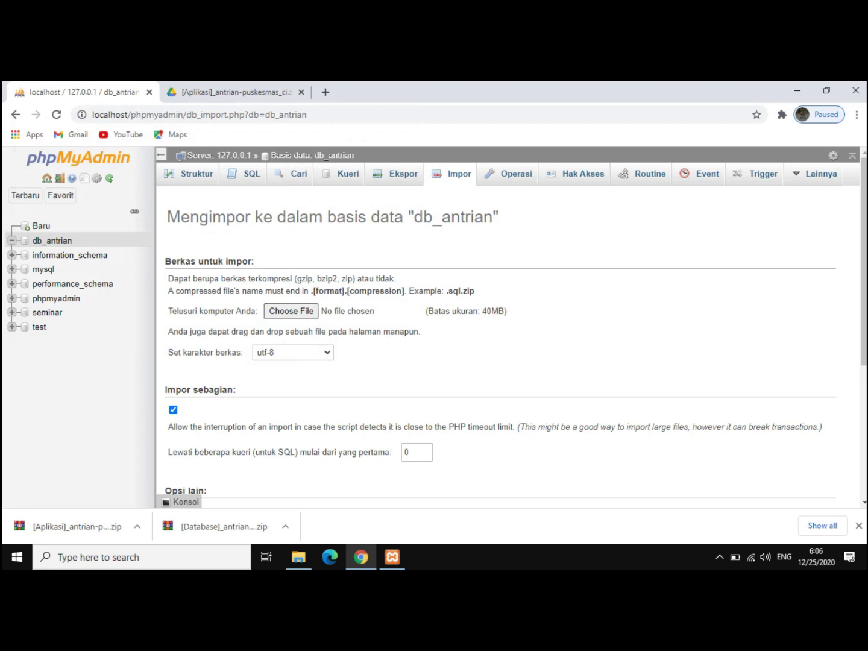
scroll(507, 337, "down", 5)
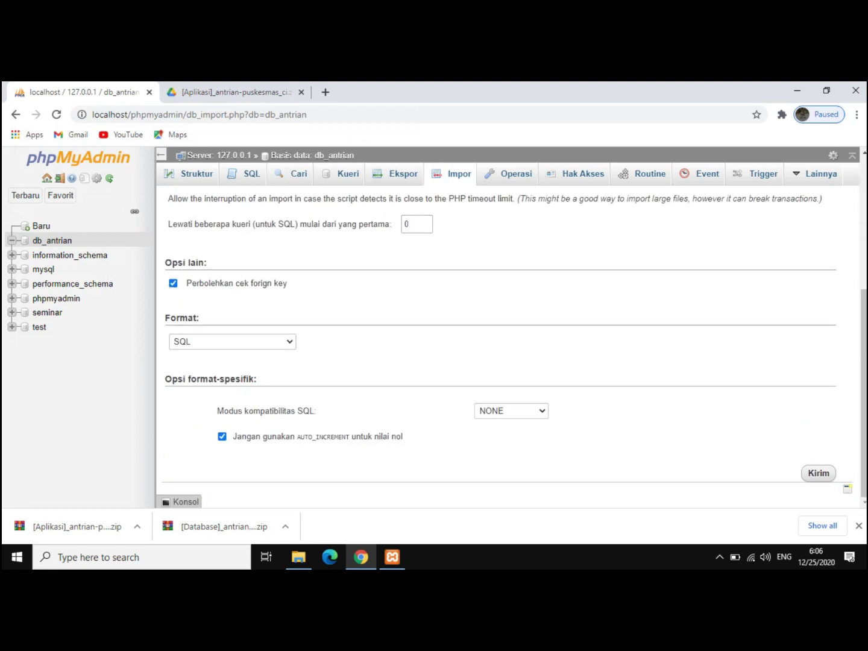
left_click(819, 473)
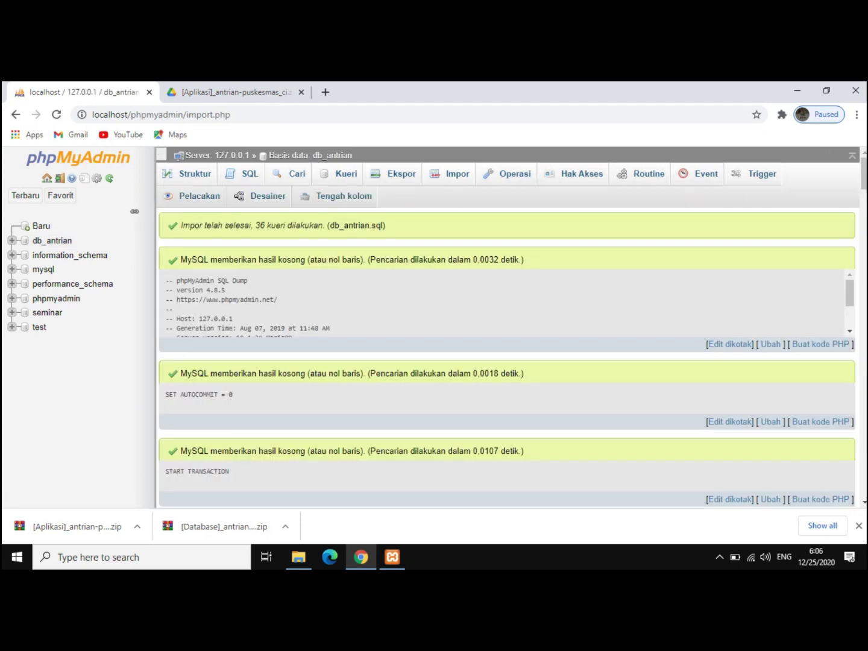
scroll(507, 362, "down", 1)
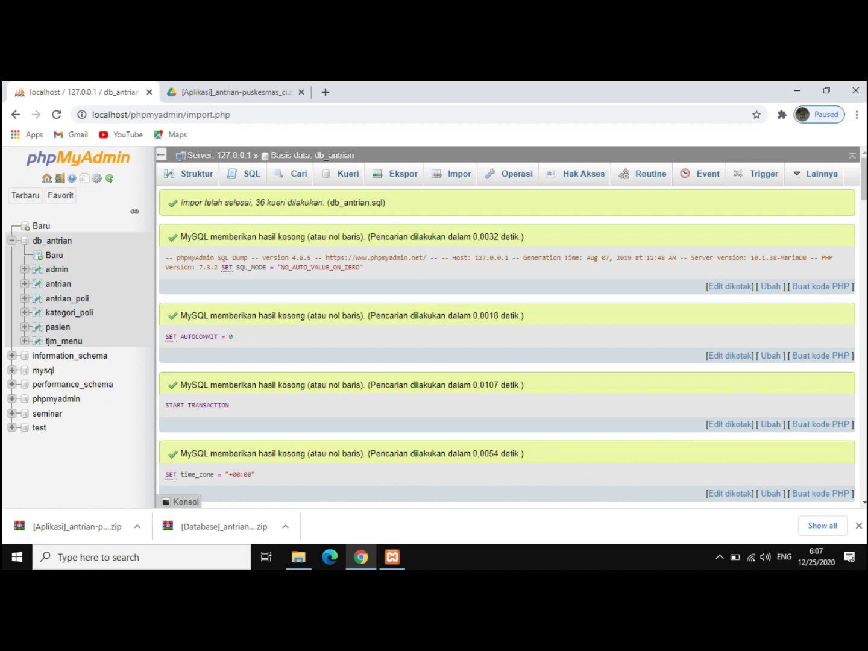
- Load localhost/antrian/ in the Drive tab, showing Puskesmas X with queue number 0
key("ctrl+Tab")
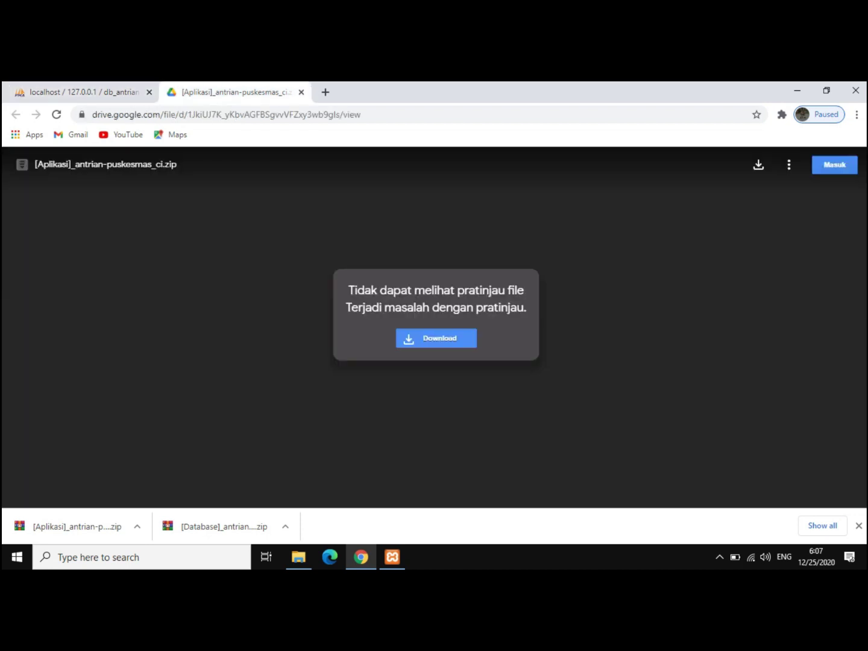
key("ctrl+l")
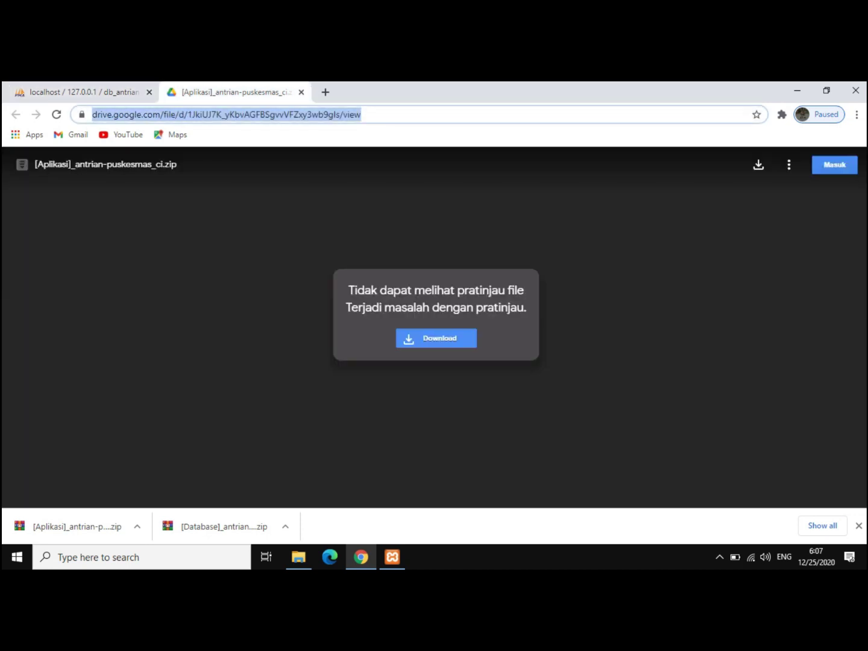
type("local")
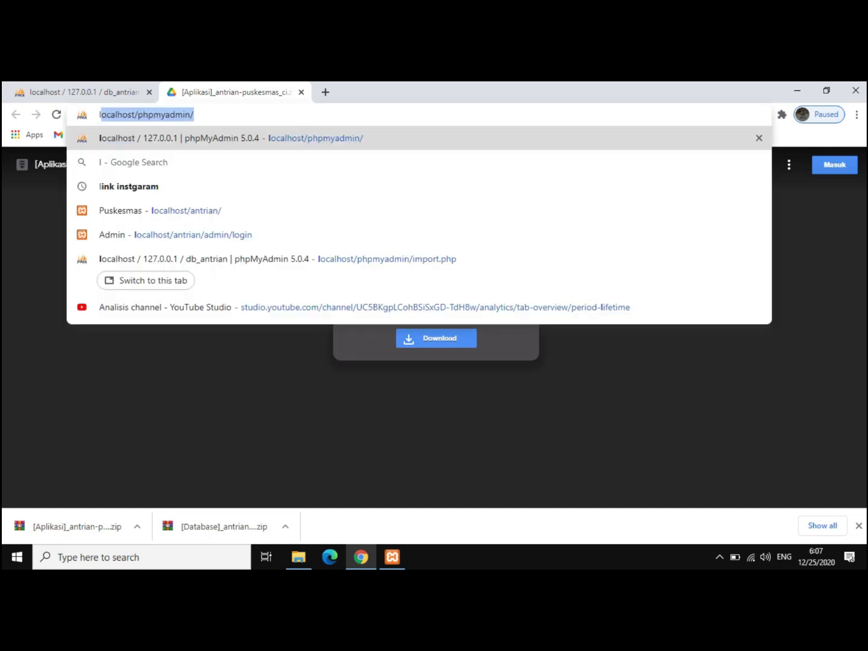
type("h")
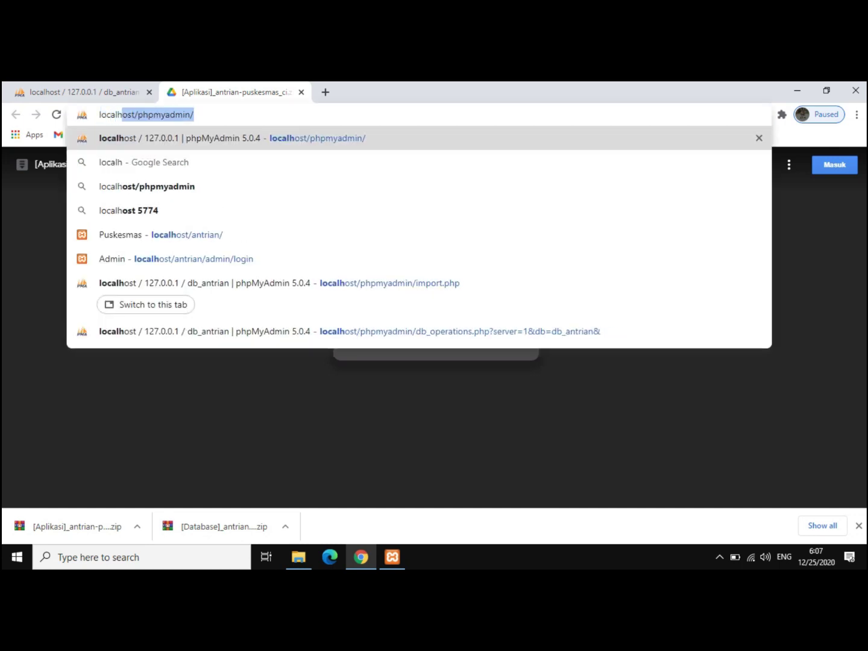
type("ost/")
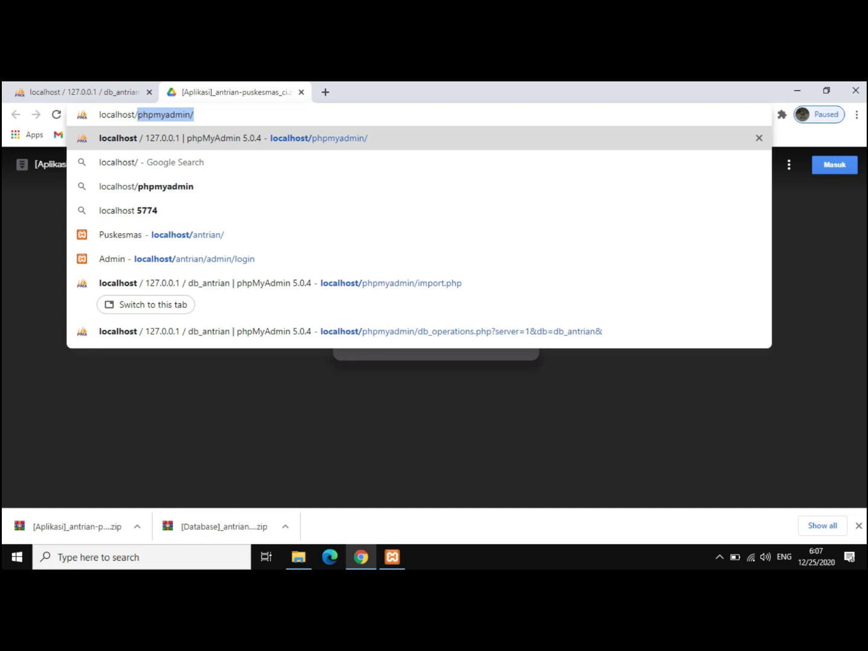
type("antrian/")
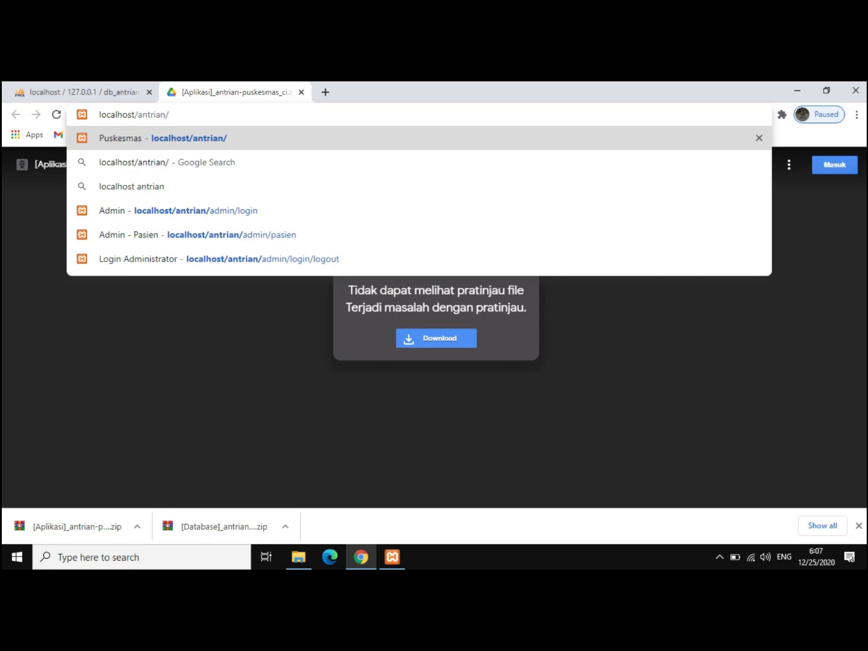
key("Return")
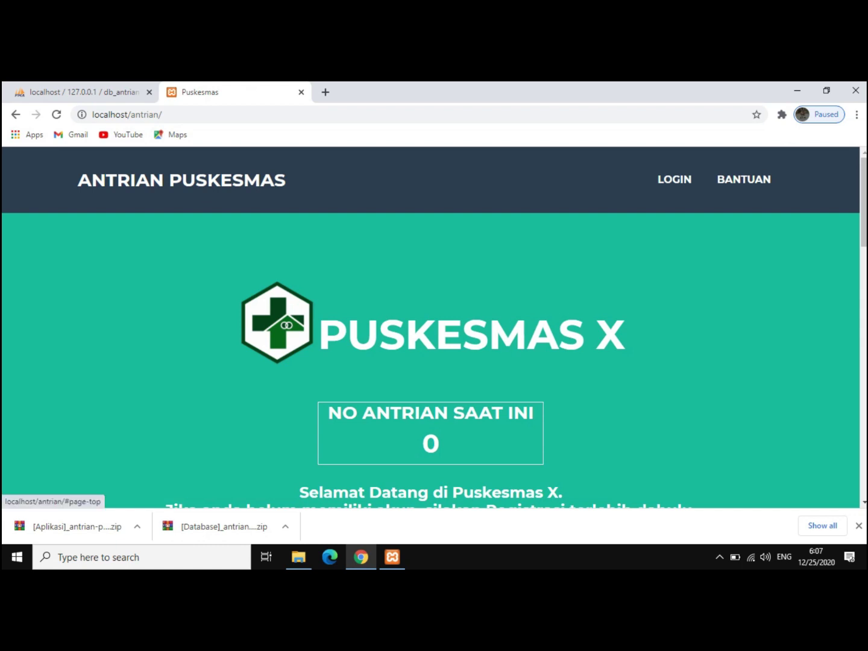
scroll(431, 332, "down", 1)
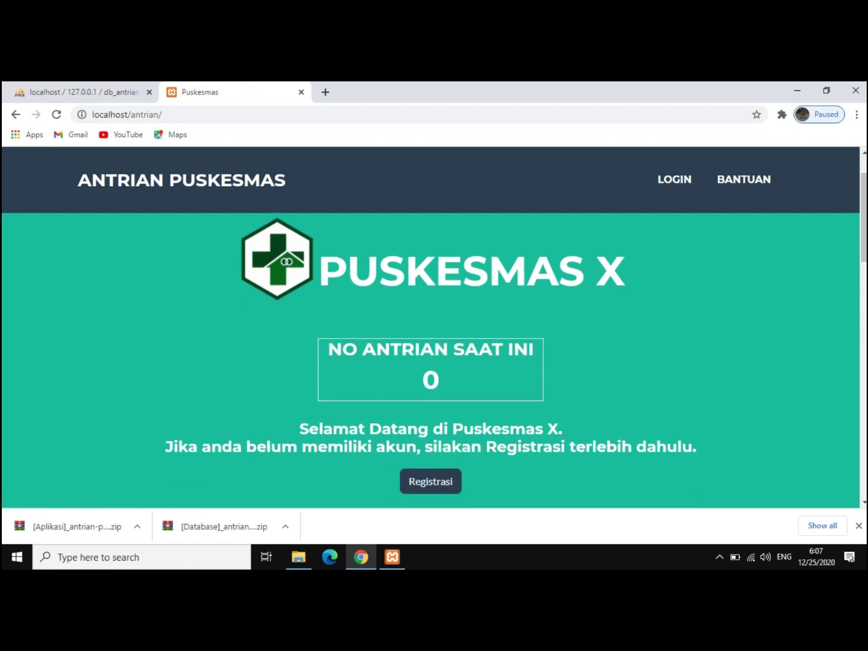
left_click(745, 179)
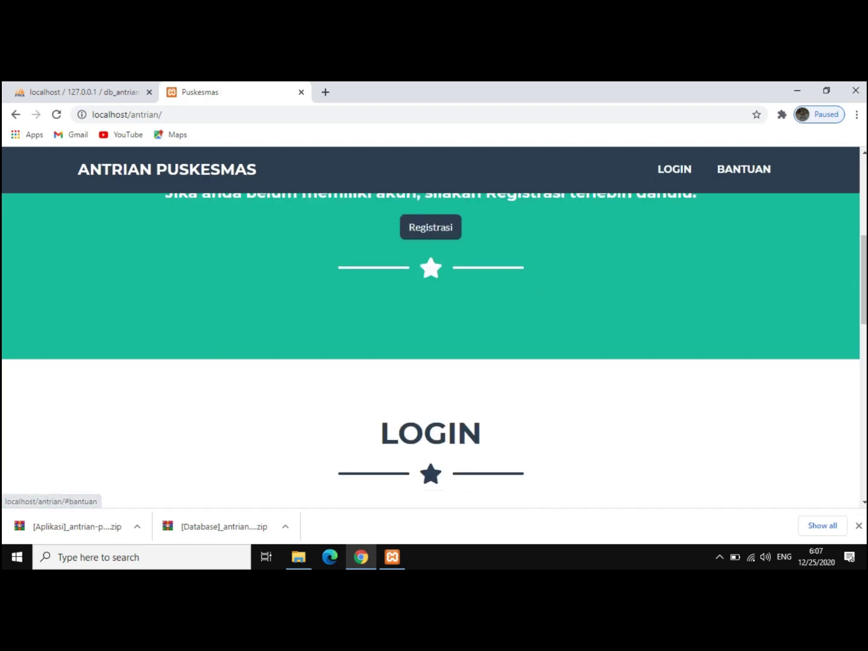
scroll(430, 350, "up", 2)
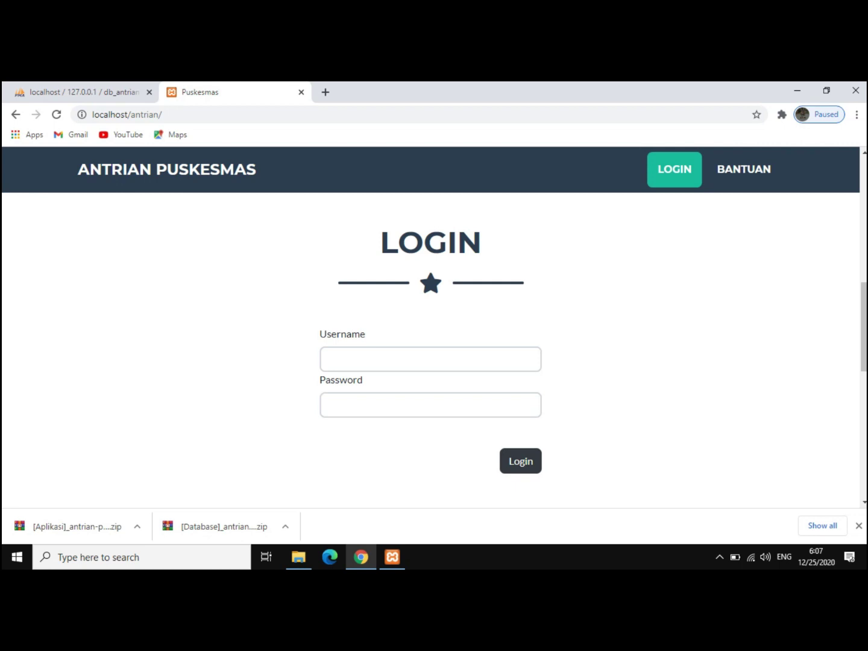
left_click(431, 405)
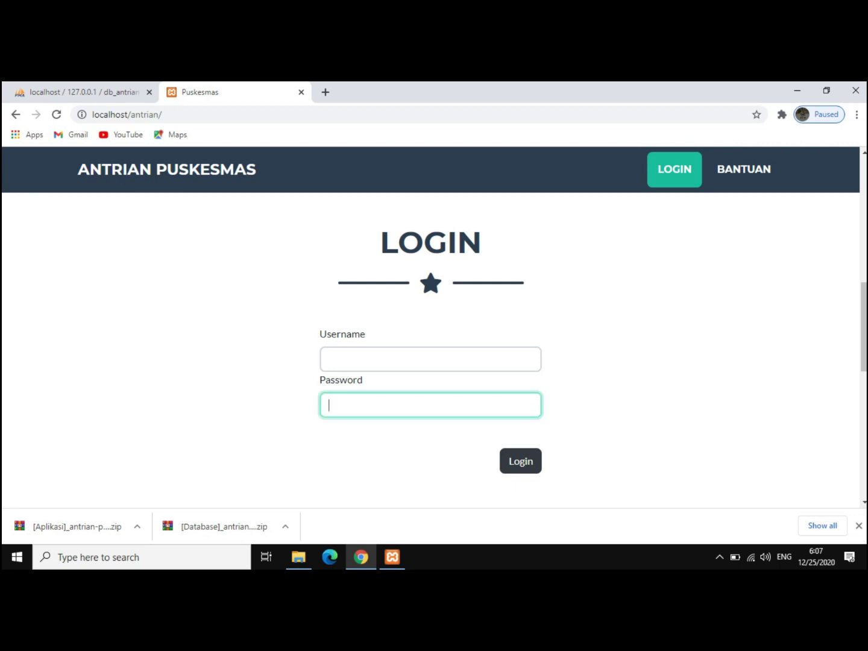
scroll(431, 350, "up", 6)
scroll(431, 350, "down", 2)
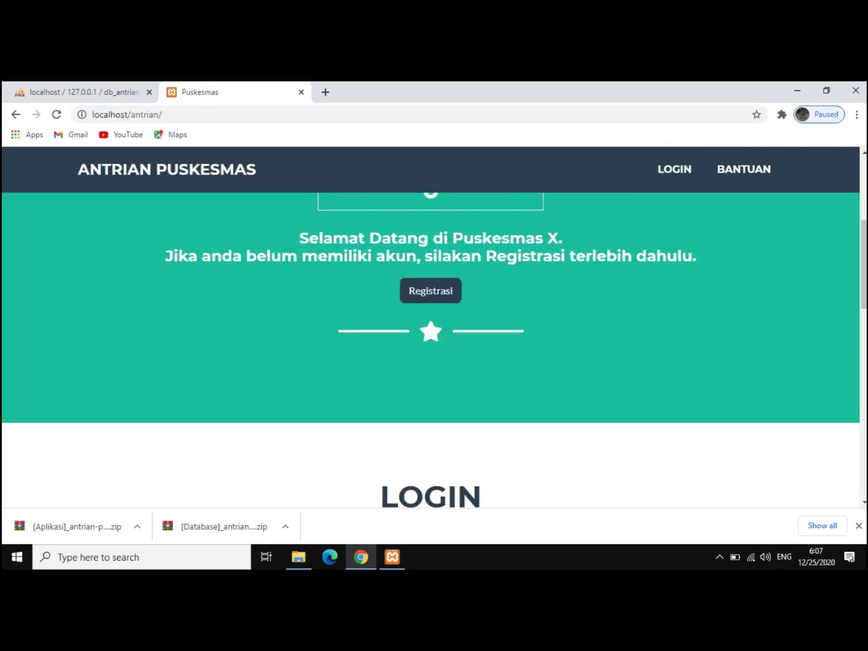
scroll(430, 350, "up", 2)
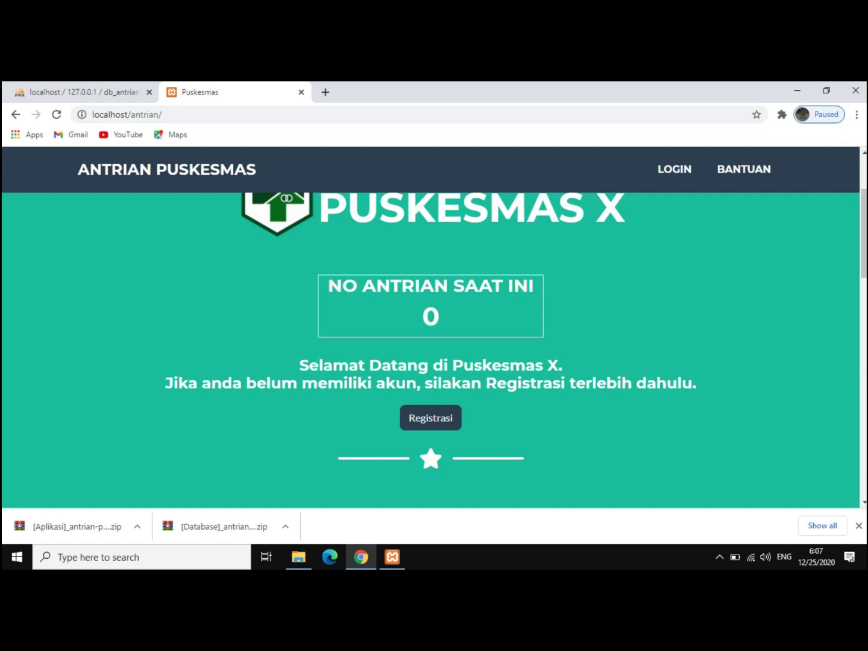
scroll(430, 350, "up", 1)
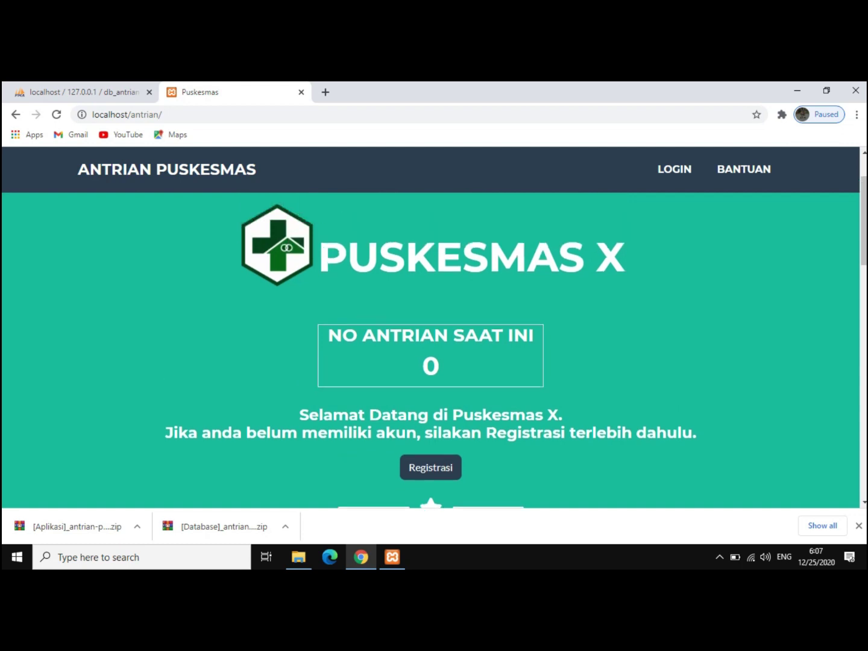
scroll(431, 350, "down", 2)
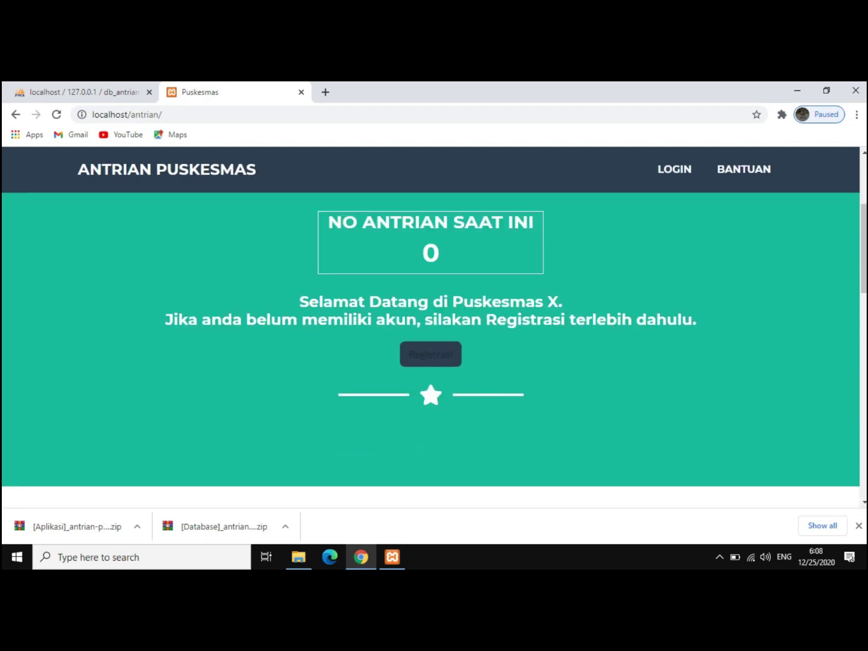
left_click(431, 354)
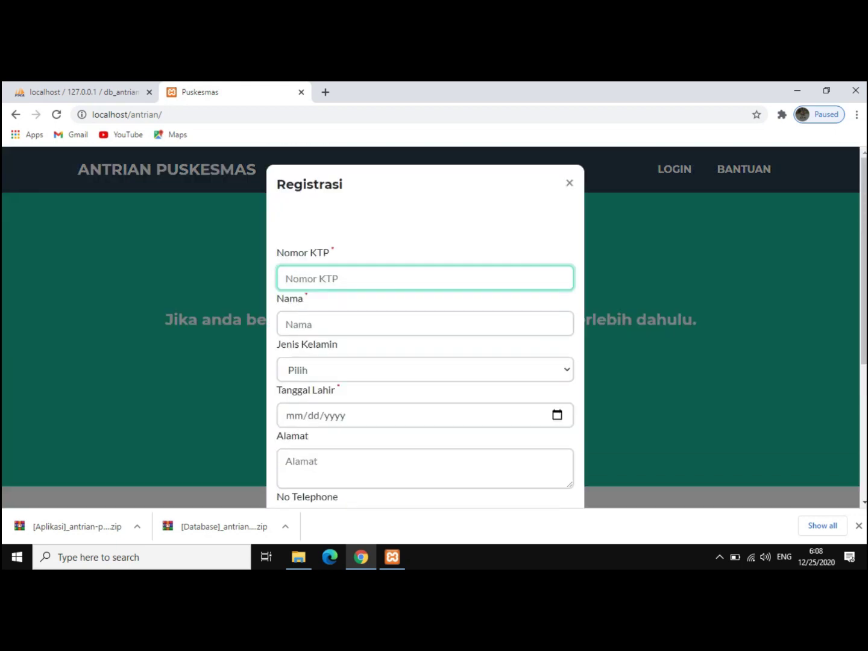
type("123456677777")
key("Tab")
type("abdu")
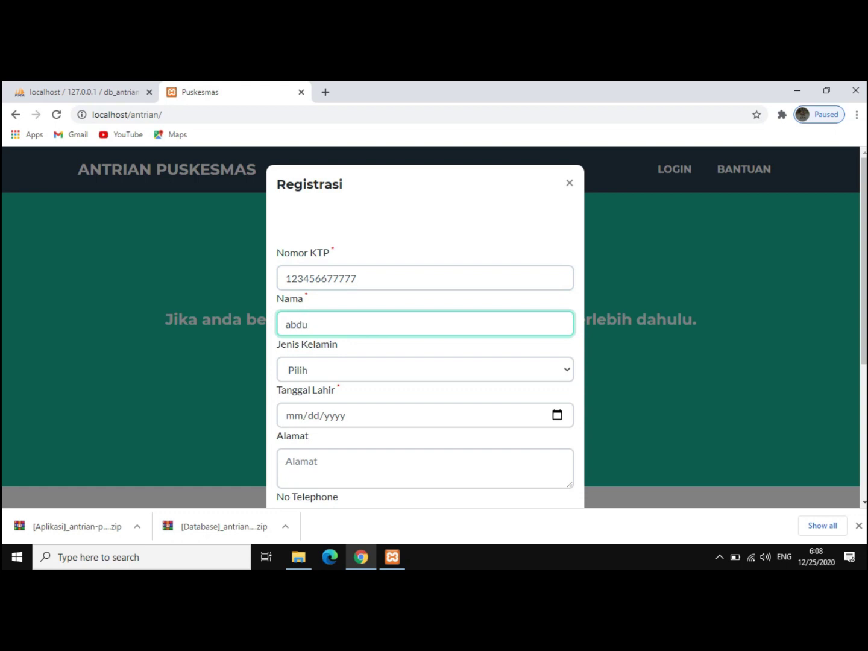
type("l")
key("Tab")
key("space")
key("Down")
key("Return")
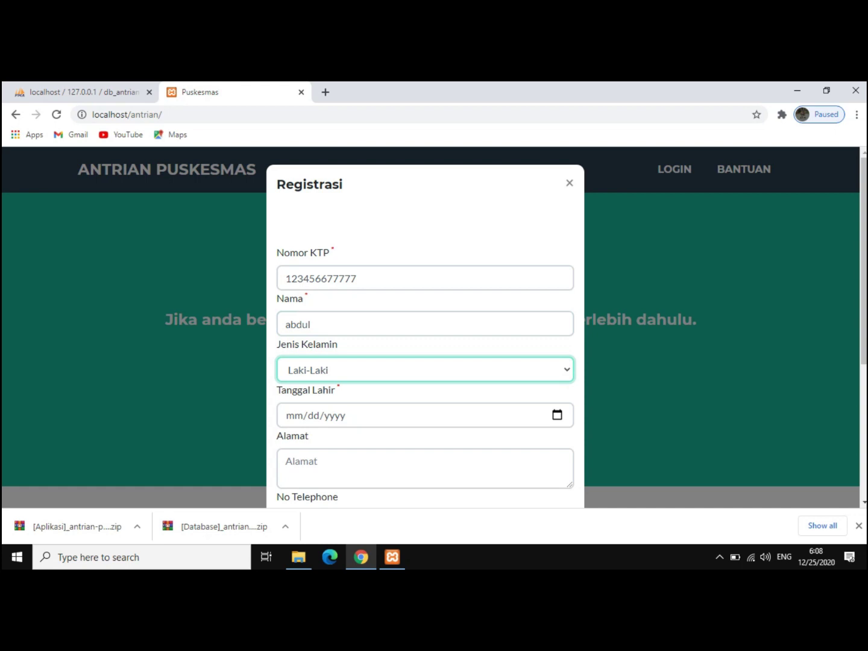
key("Tab")
key("alt+Down")
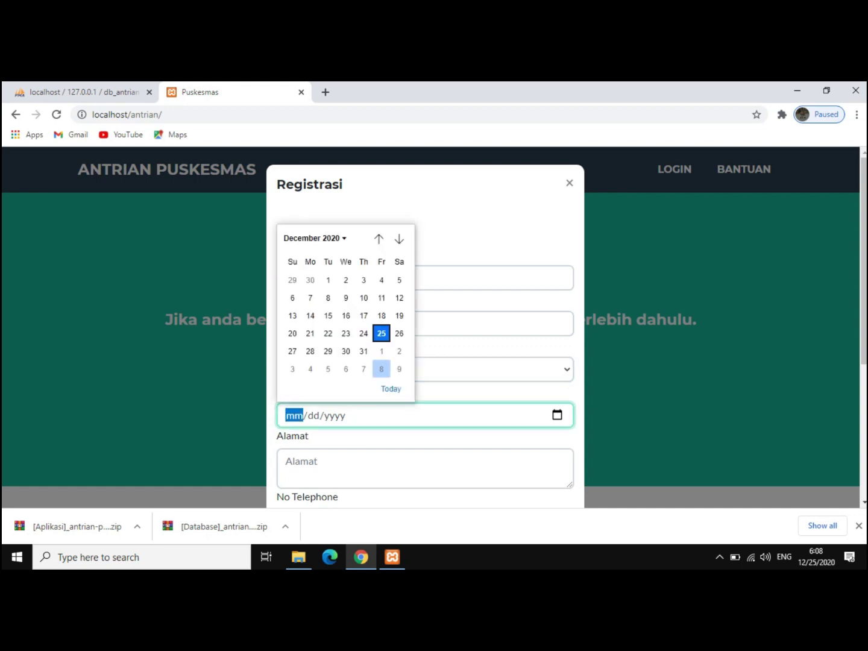
key("Return")
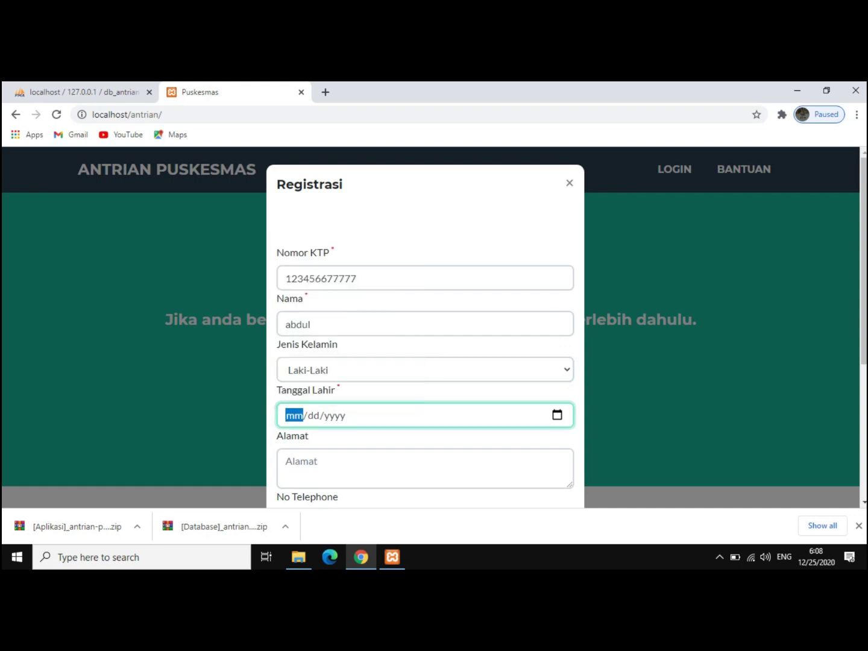
- Fill in the address, phone number, username and password, then submit the registration
scroll(425, 337, "down", 1)
key("Tab")
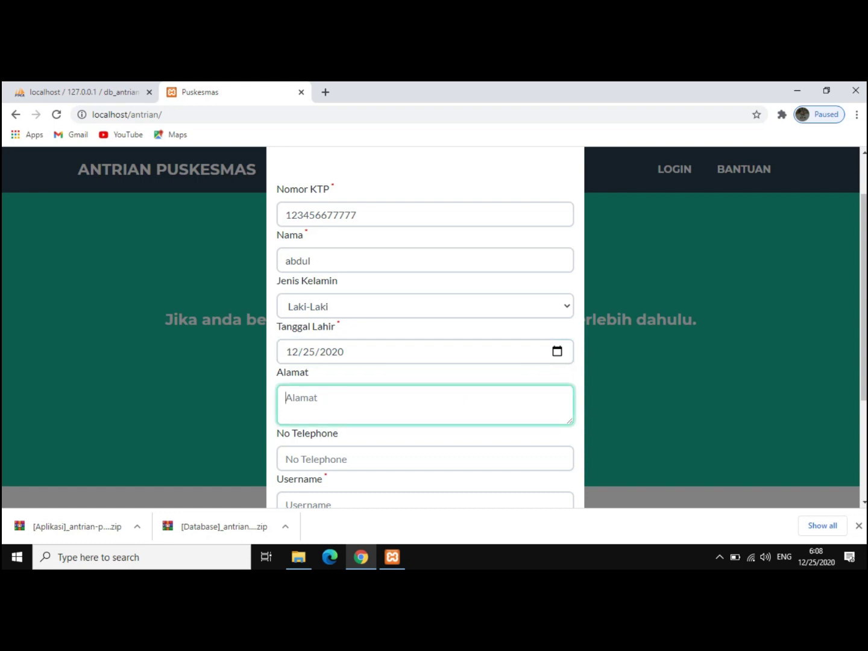
type("kendari")
key("Tab")
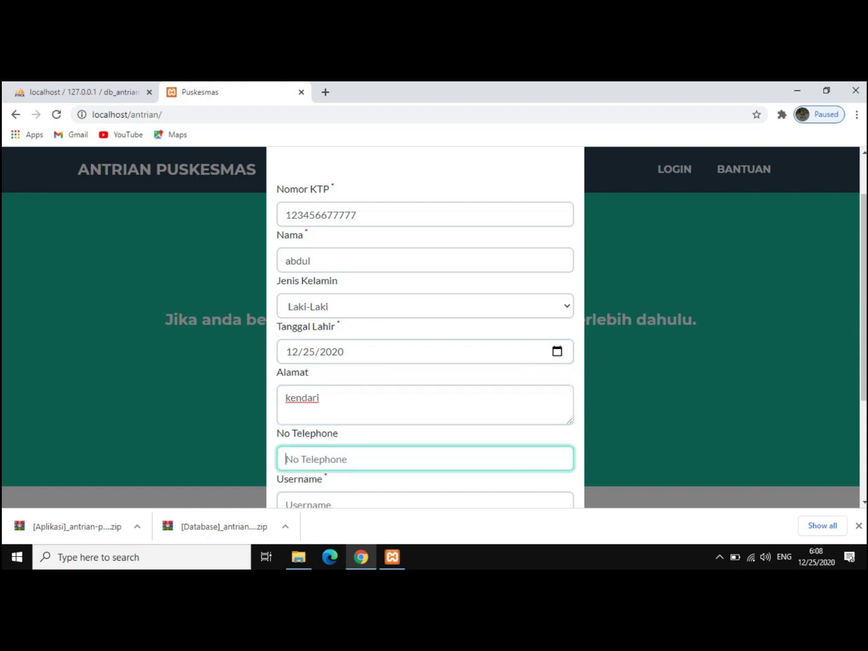
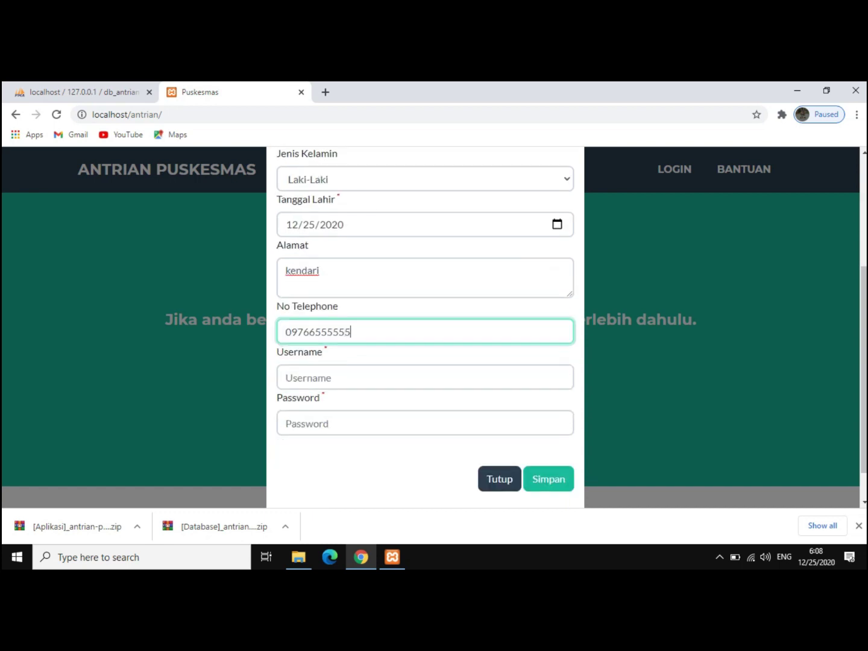
key("Tab")
type("ahyar")
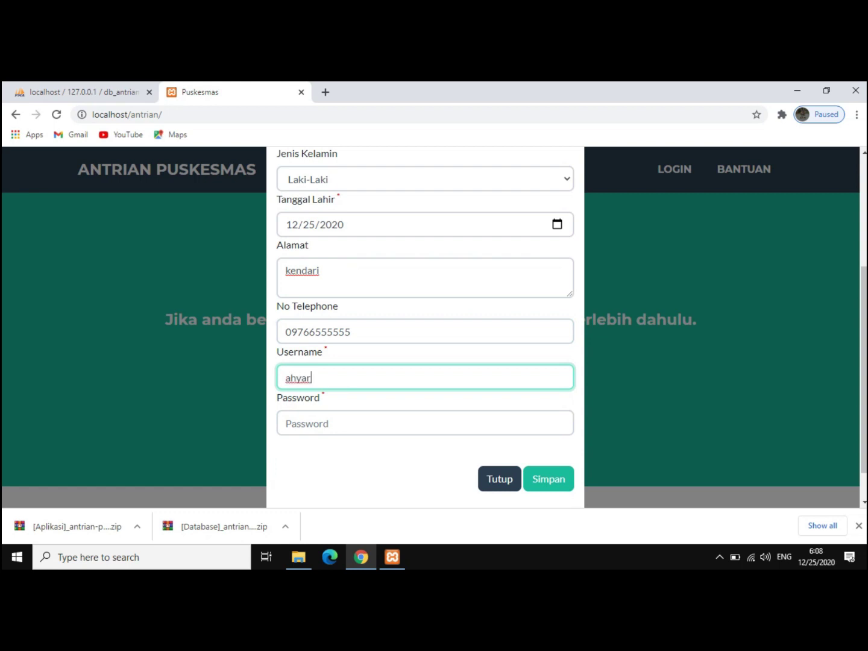
key("Tab")
type("12345")
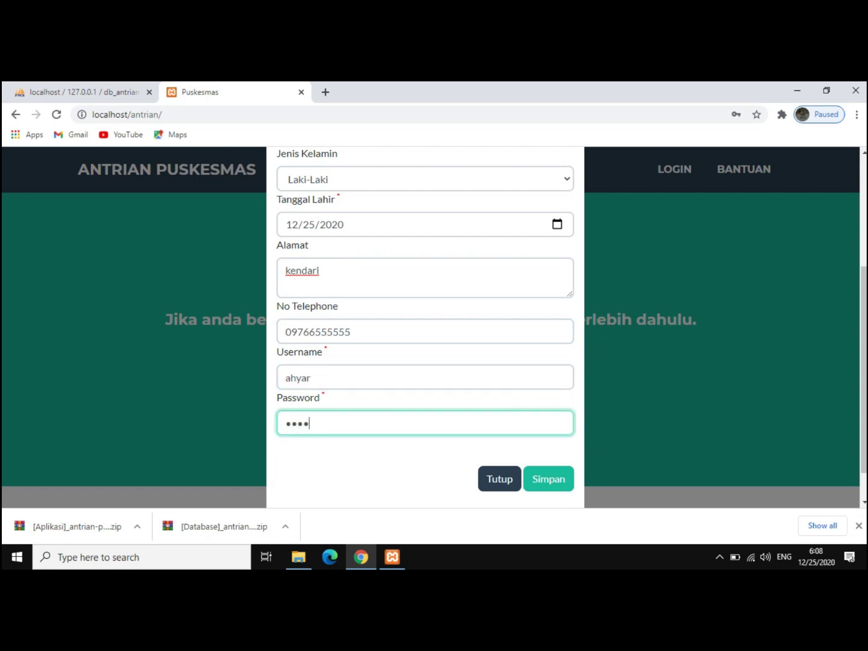
left_click(548, 478)
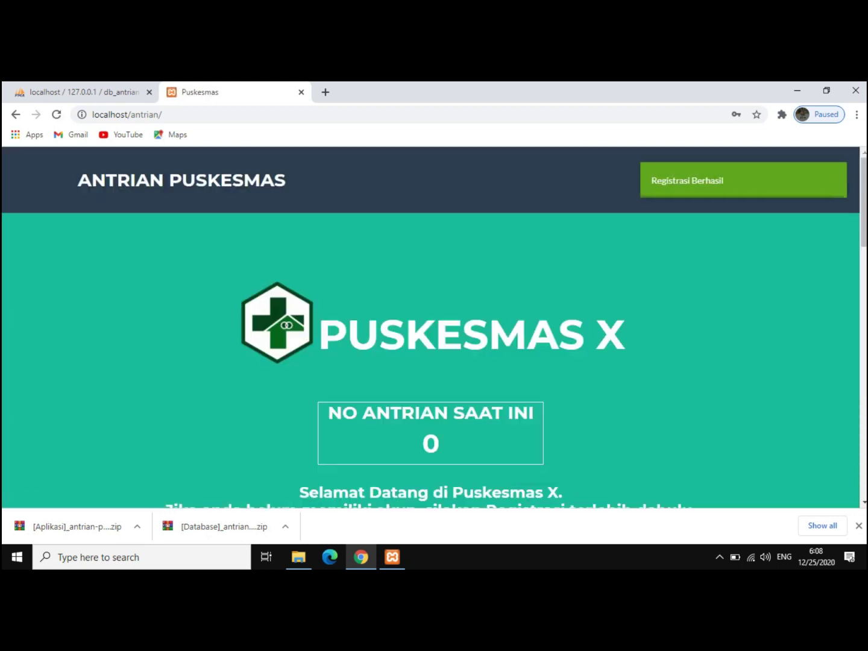
- Log in with the newly registered patient's username and password
scroll(431, 362, "down", 4)
scroll(431, 362, "up", 3)
scroll(431, 362, "down", 6)
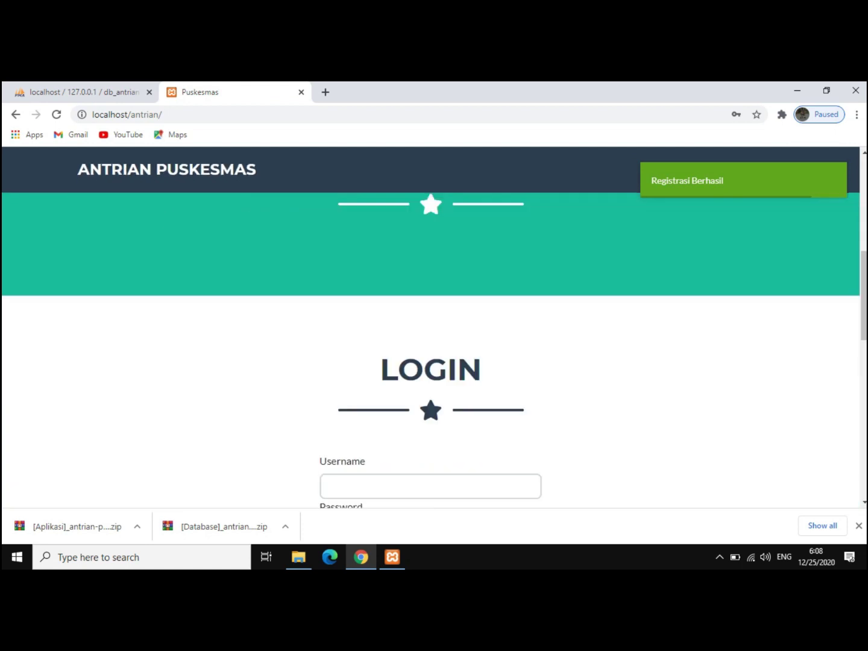
scroll(431, 362, "down", 1)
left_click(431, 360)
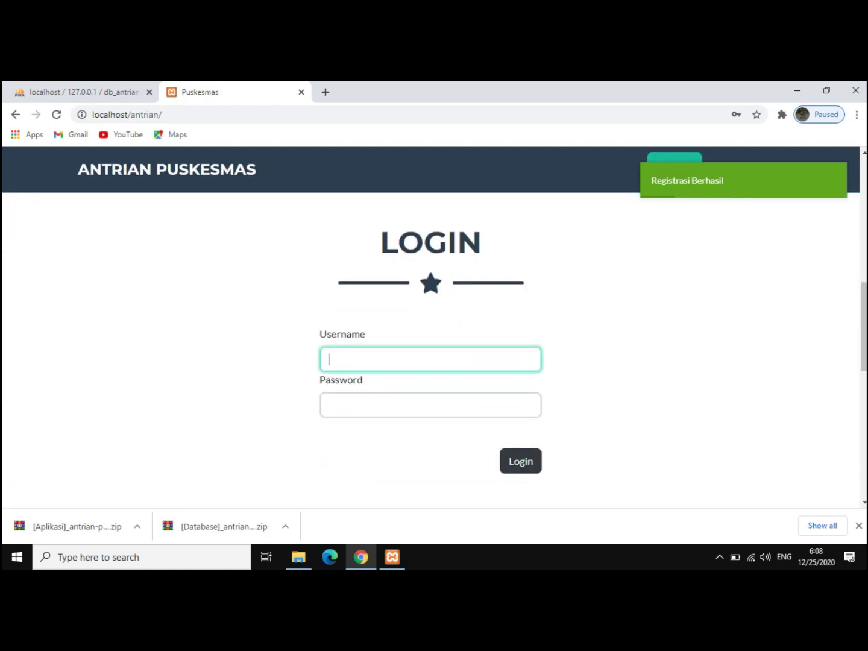
type("ahyar")
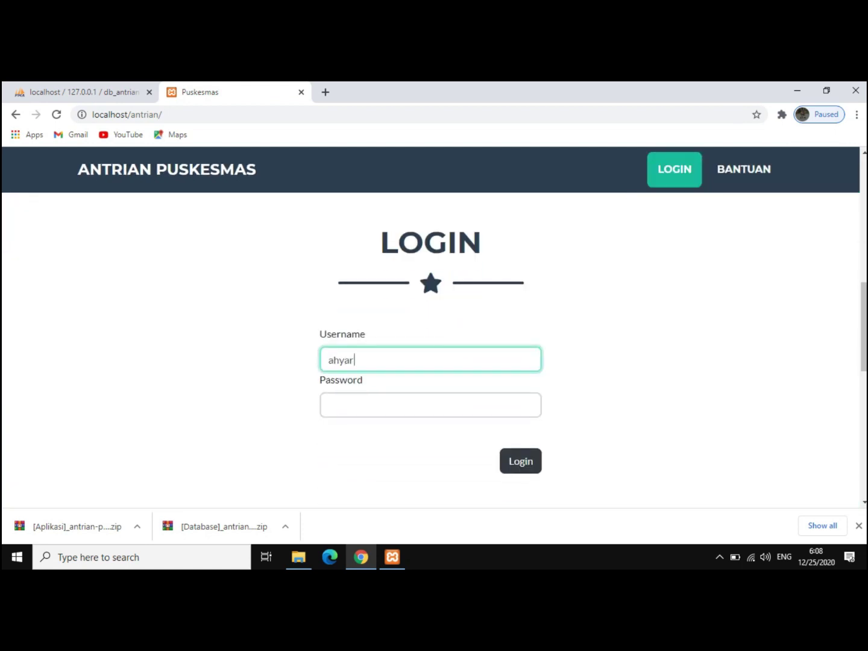
left_click(430, 405)
type("a")
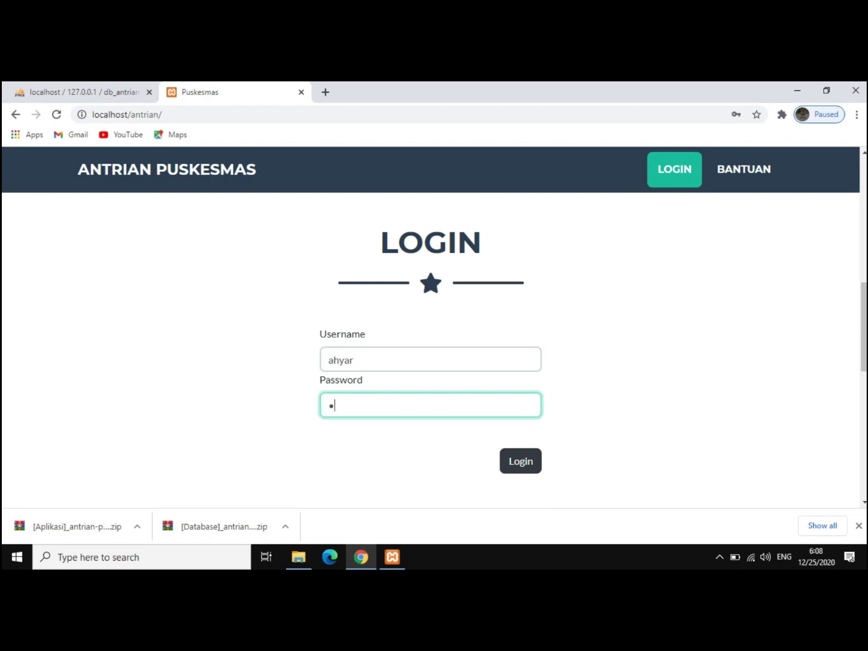
key("BackSpace")
type("ahyar")
key("Tab")
key("Return")
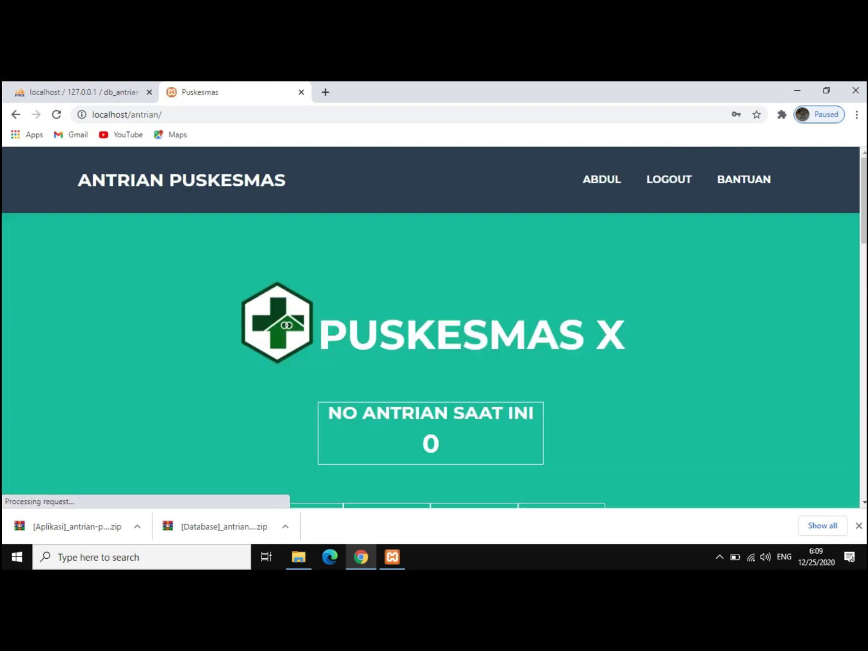
- Scroll down to the AMBIL ANTRIAN queue-taking section
scroll(430, 326, "down", 4)
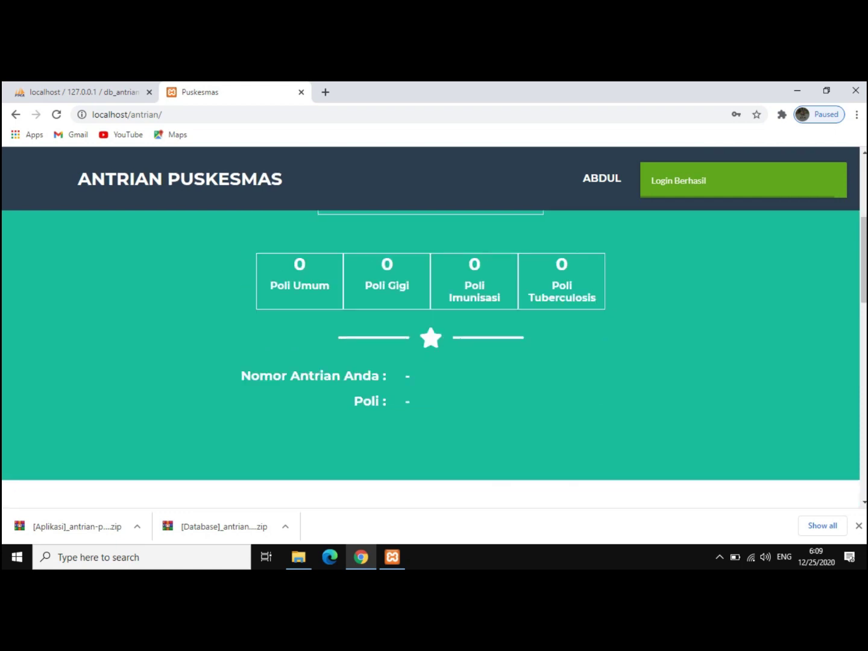
scroll(431, 326, "up", 2)
scroll(430, 326, "down", 4)
scroll(431, 326, "up", 3)
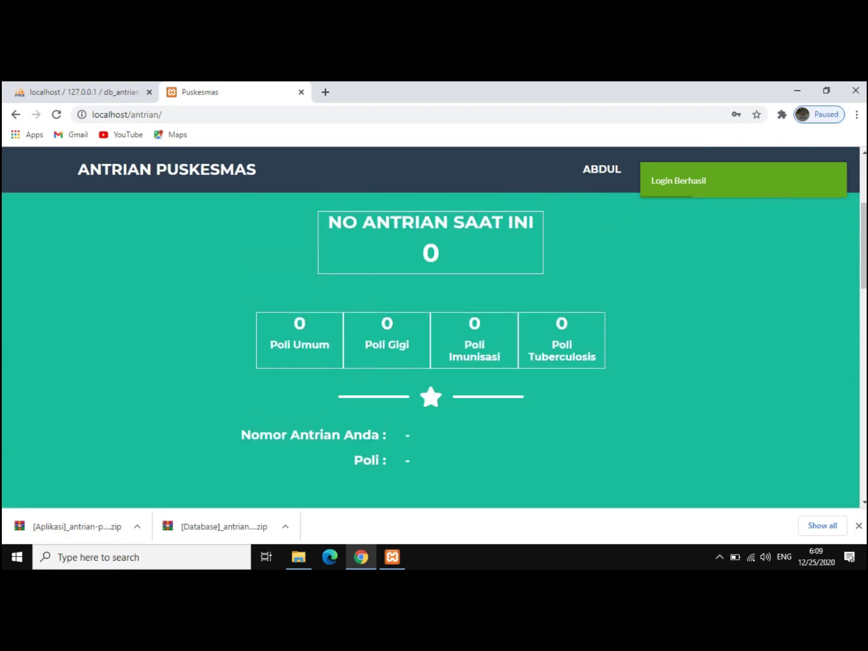
scroll(431, 325, "down", 8)
- Pick Poli Umum (PLUM) in Pilih Poli and take queue number 1
scroll(431, 326, "up", 2)
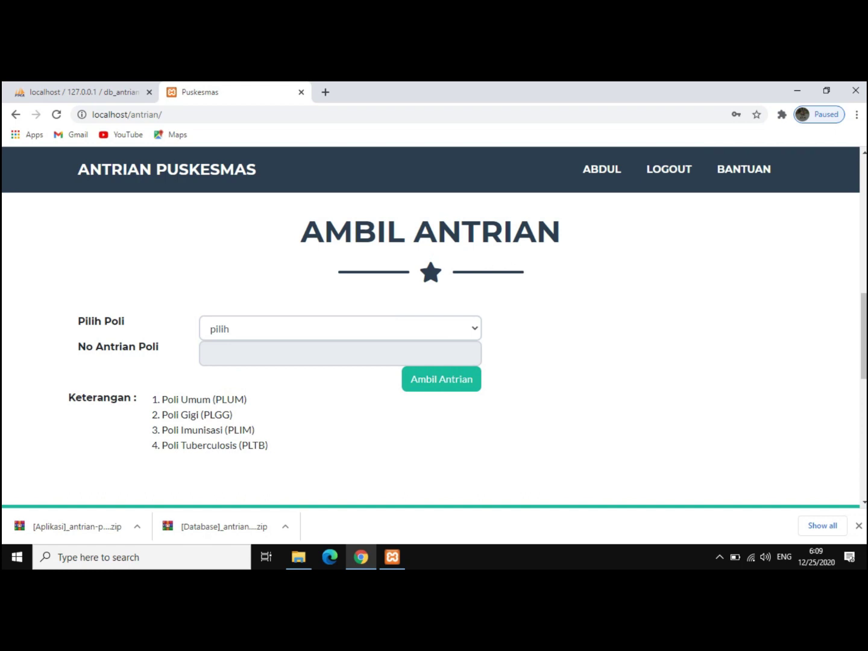
scroll(430, 325, "up", 4)
scroll(430, 326, "down", 3)
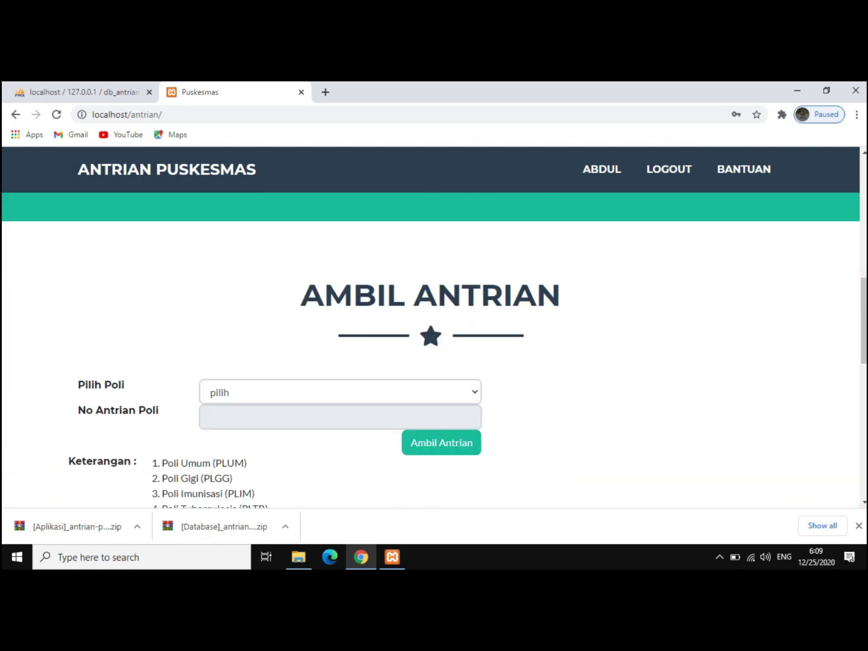
left_click(340, 392)
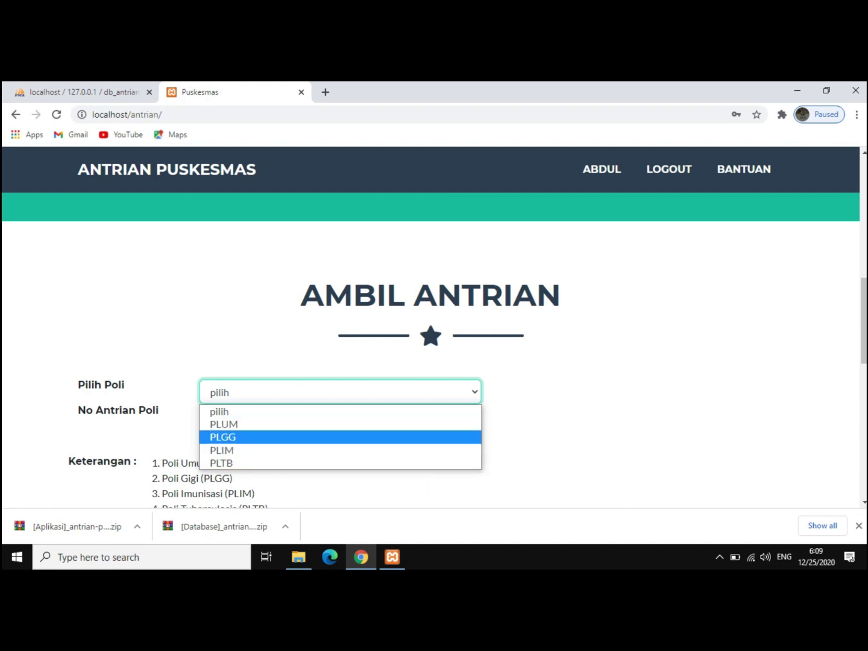
left_click(224, 424)
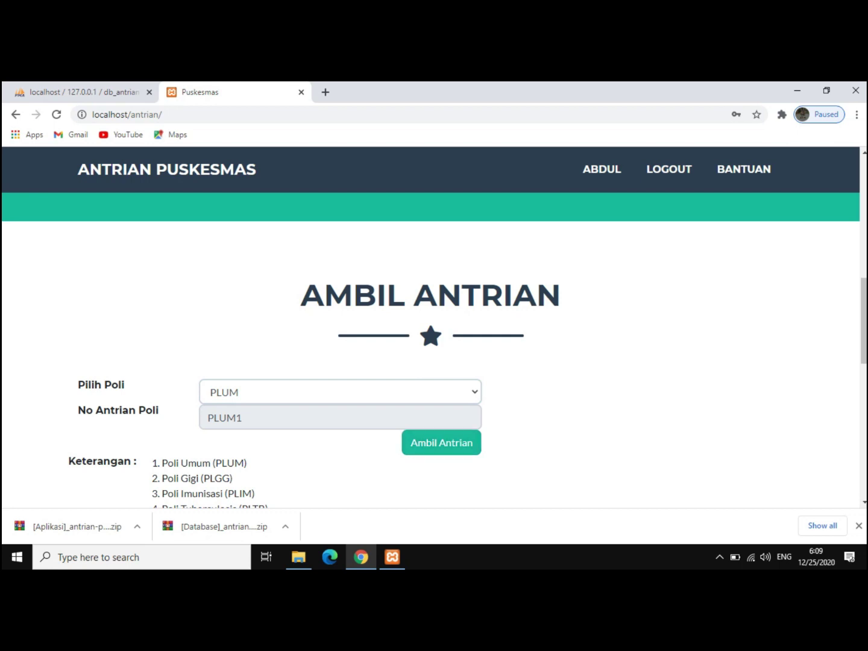
left_click(442, 443)
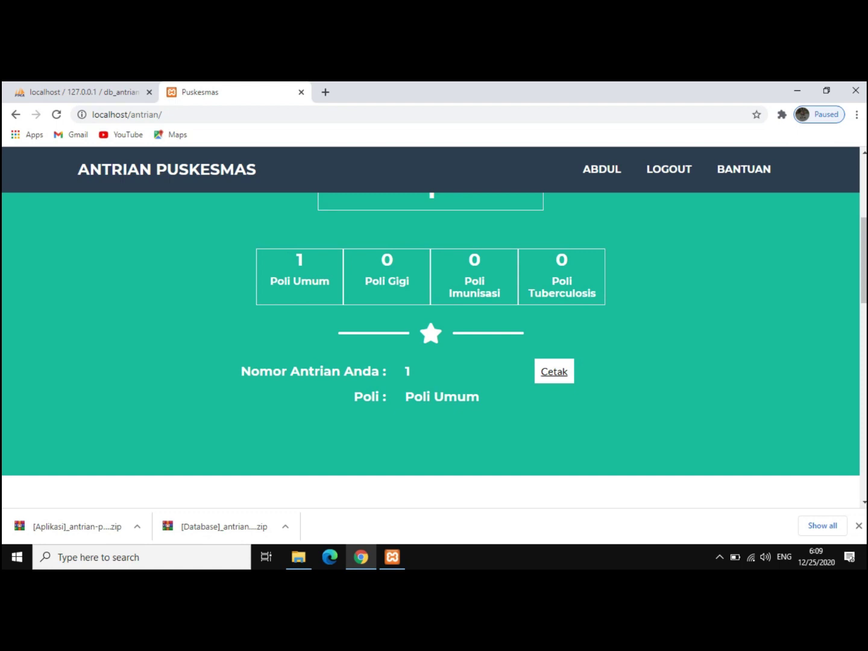
left_click(554, 372)
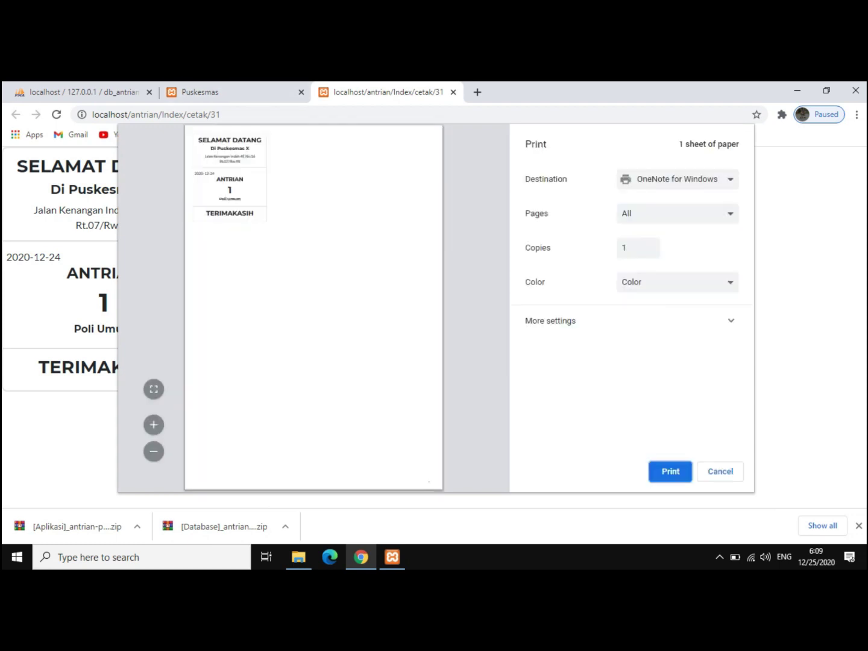
key("Escape")
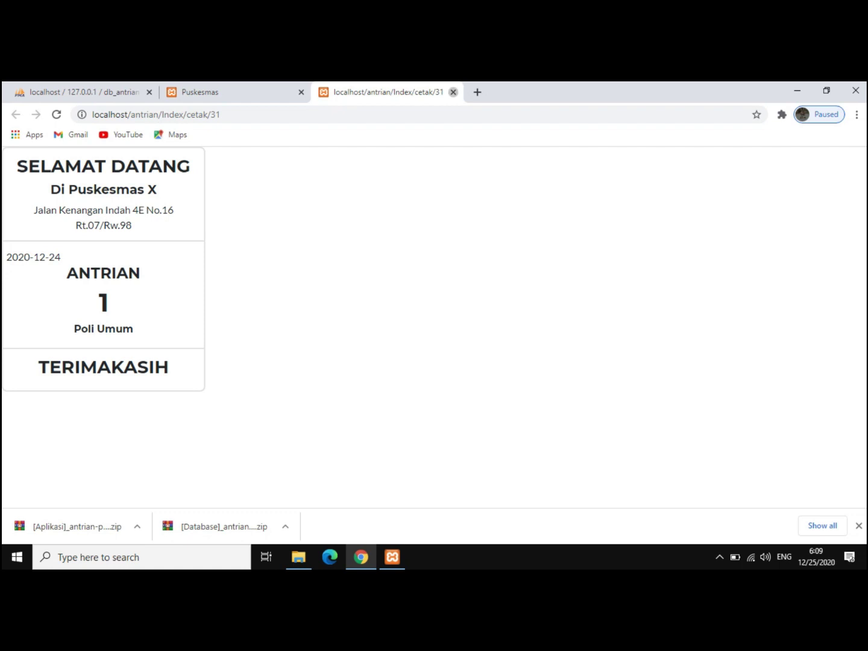
left_click(454, 92)
scroll(431, 350, "down", 3)
scroll(431, 350, "up", 3)
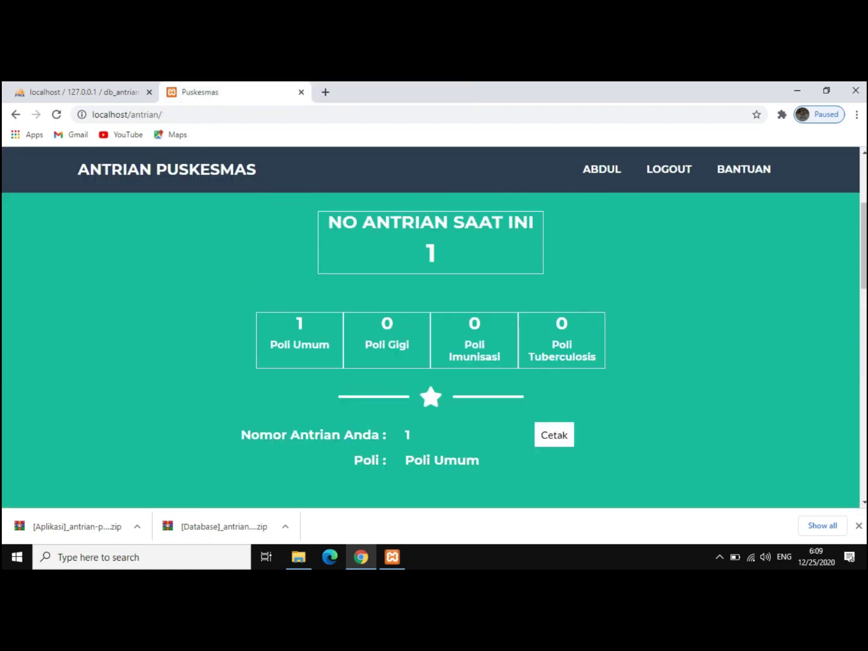
scroll(431, 349, "down", 8)
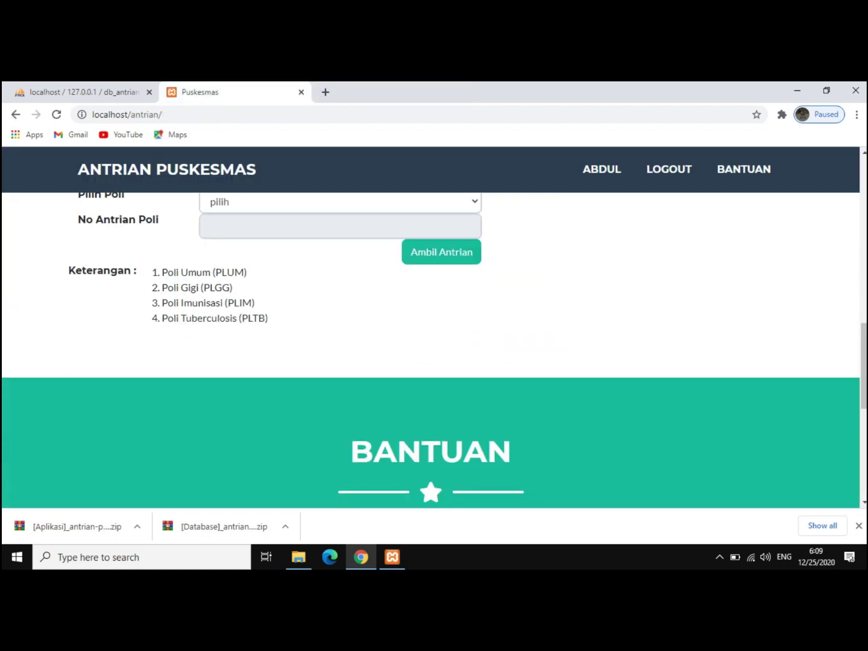
scroll(432, 350, "up", 10)
scroll(431, 350, "down", 3)
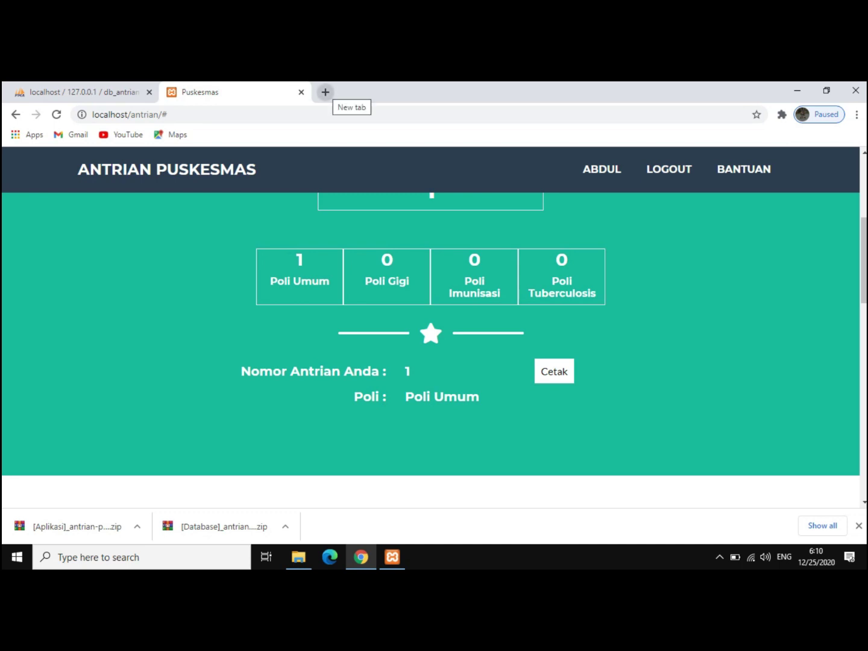
- Go to localhost/antrian/admin/login in a new browser tab
left_click(325, 91)
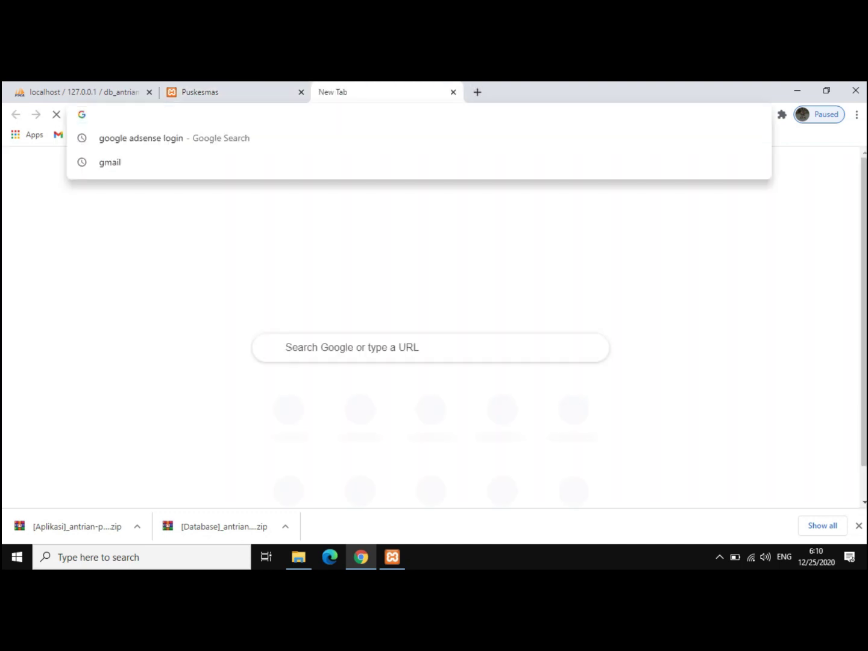
type("localh")
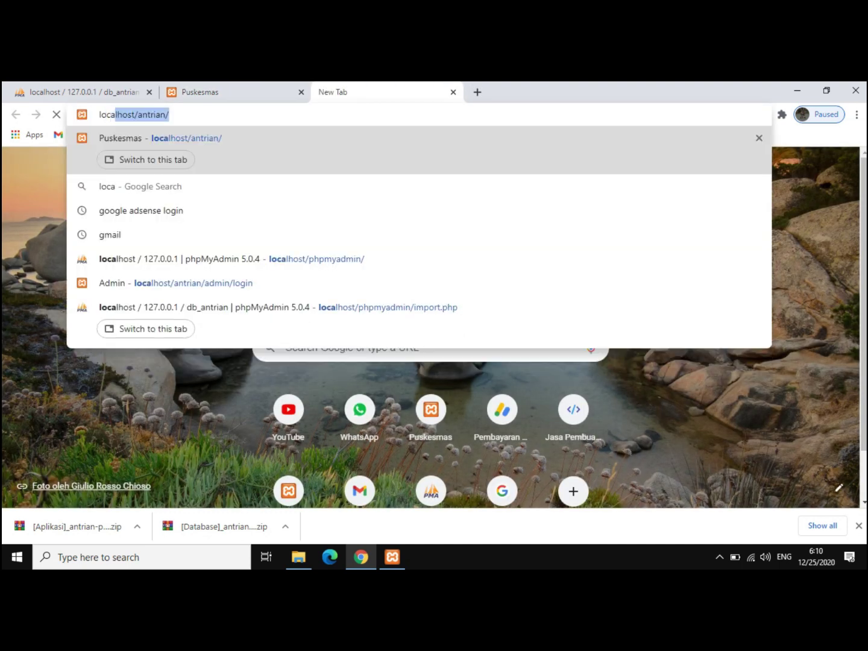
type("ost")
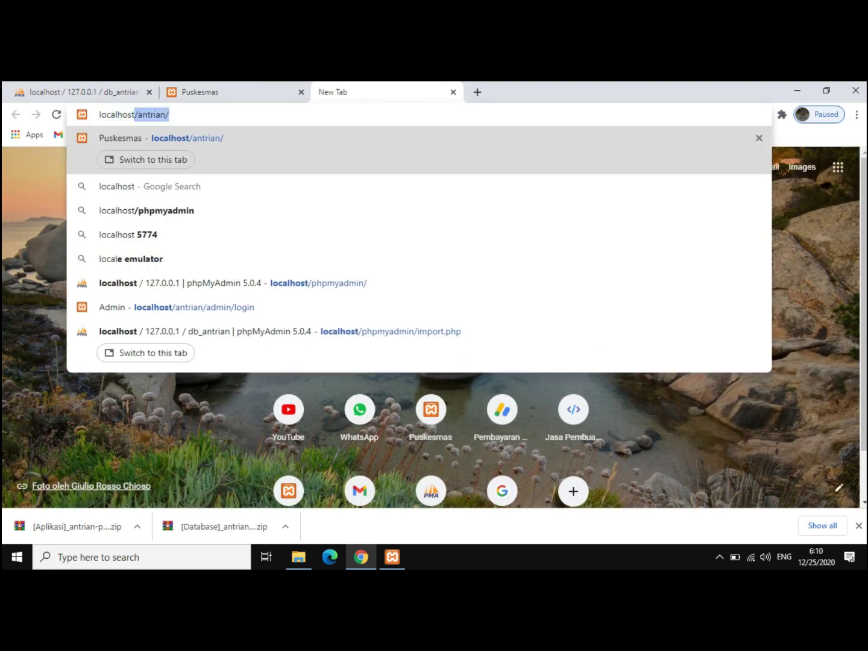
type("/a")
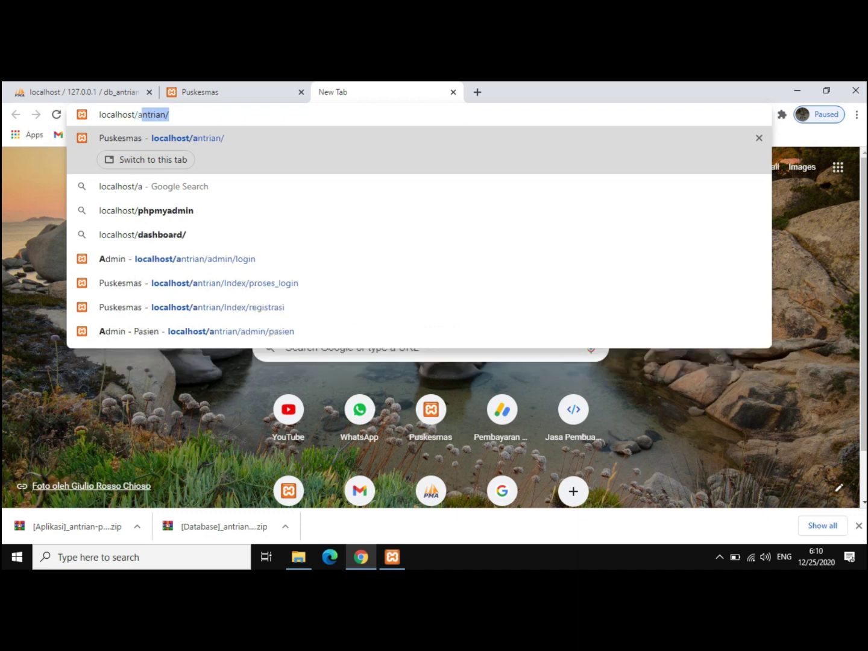
type("ntrian/")
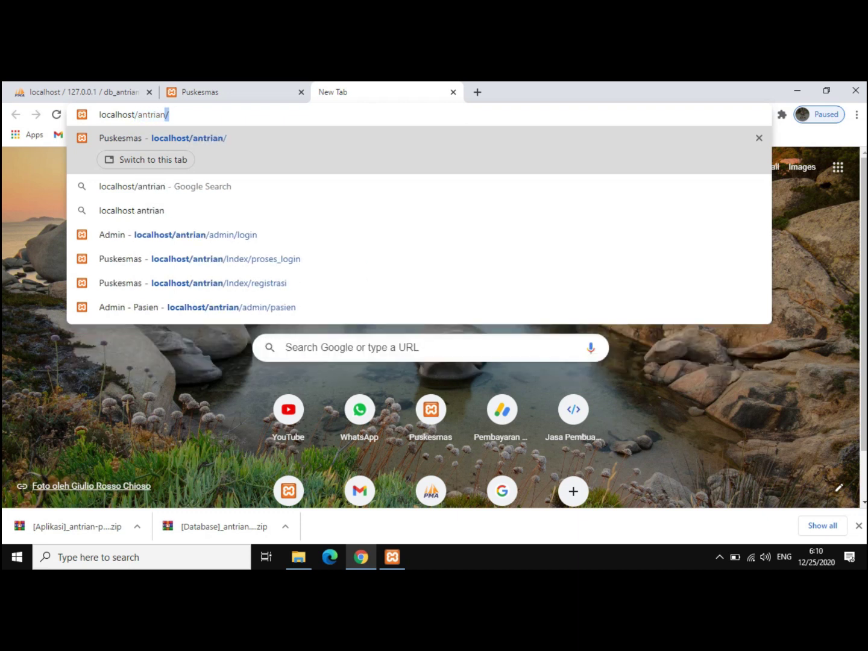
type("admi")
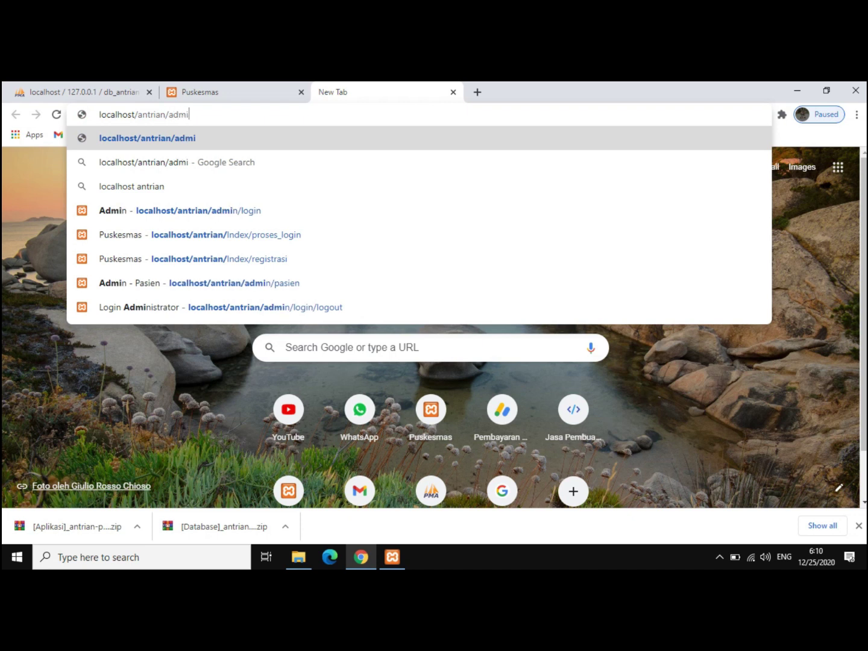
type("n/")
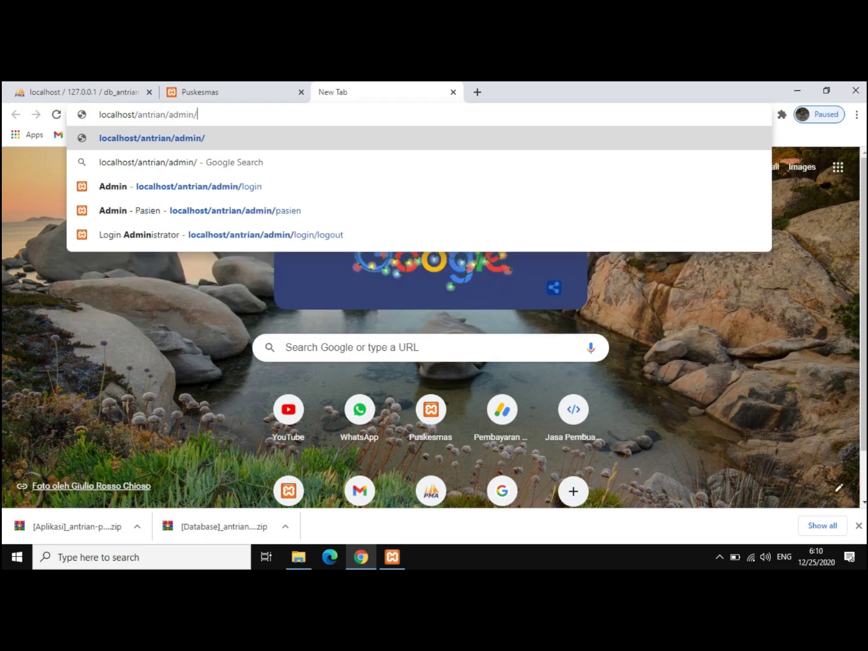
type("login")
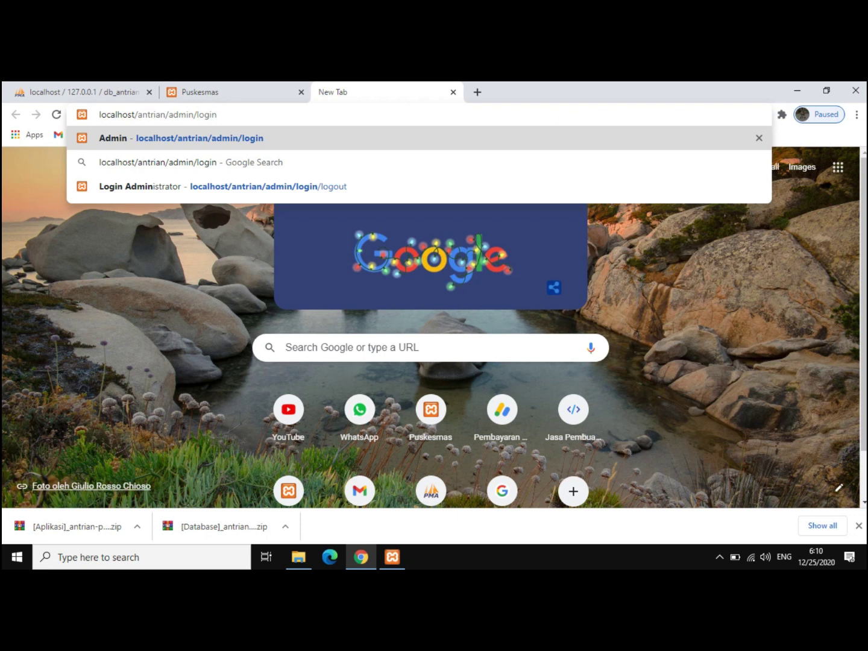
key("Return")
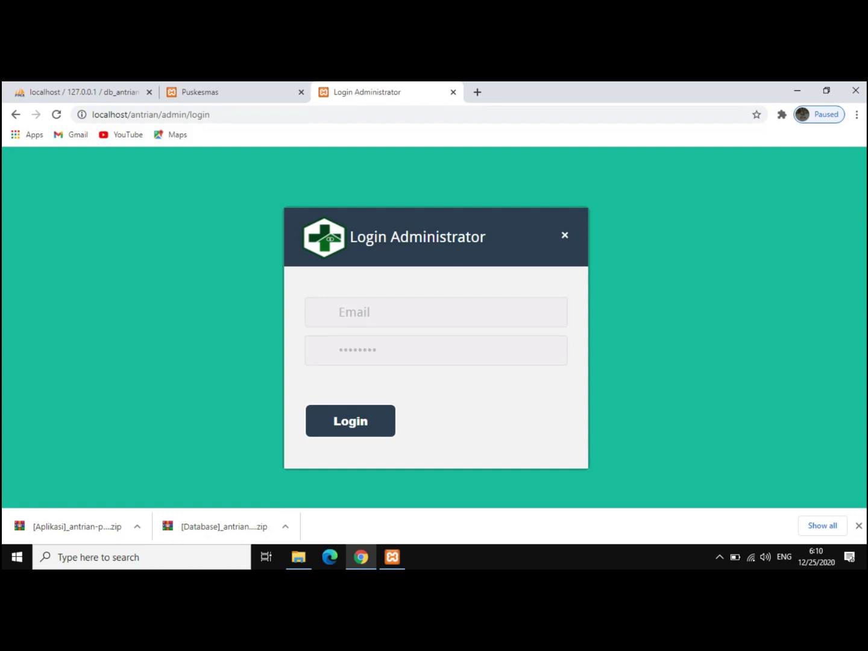
- Sign in with the admin e-mail and password to reach the dashboard
left_click(339, 312)
key("Return")
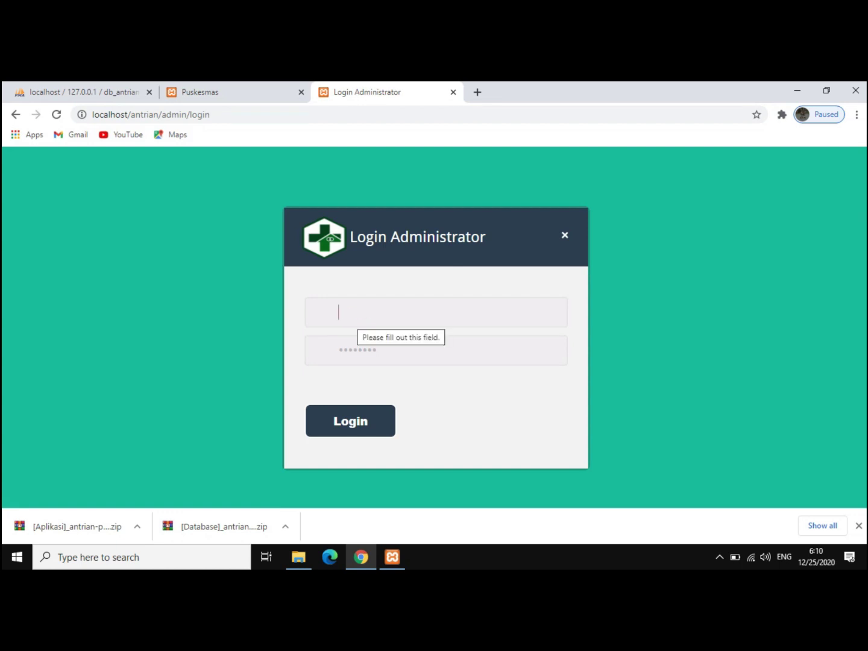
type("admin")
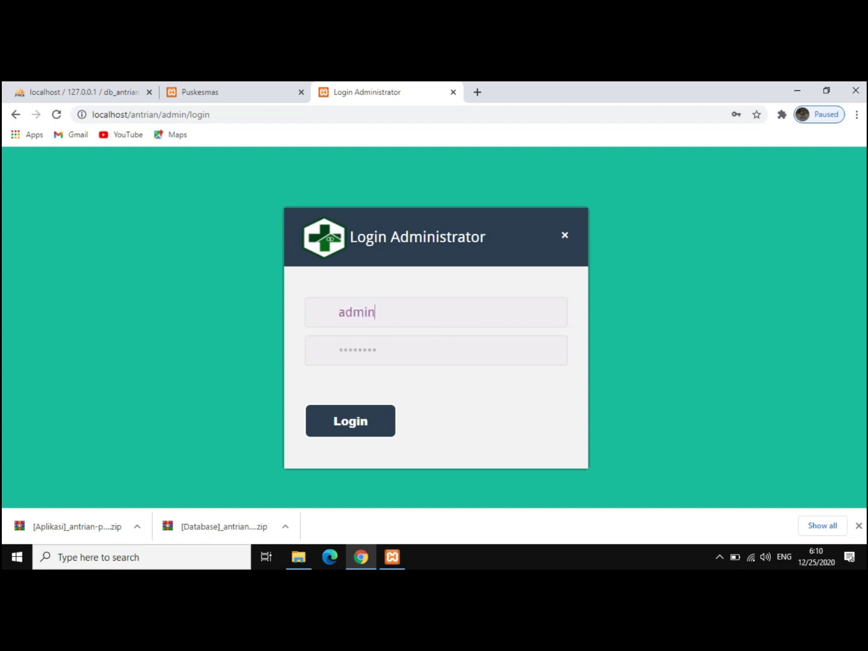
type("@admin.com")
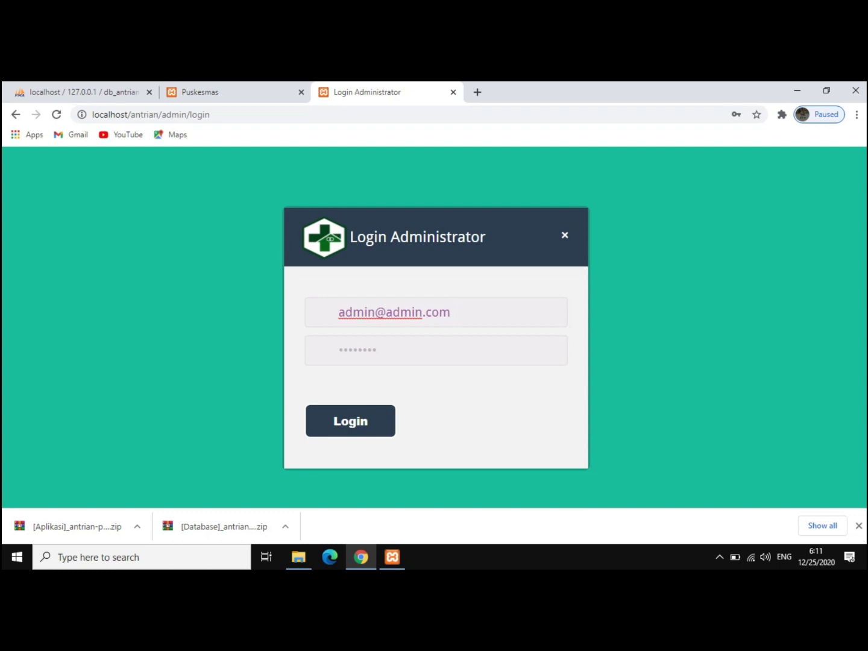
key("Tab")
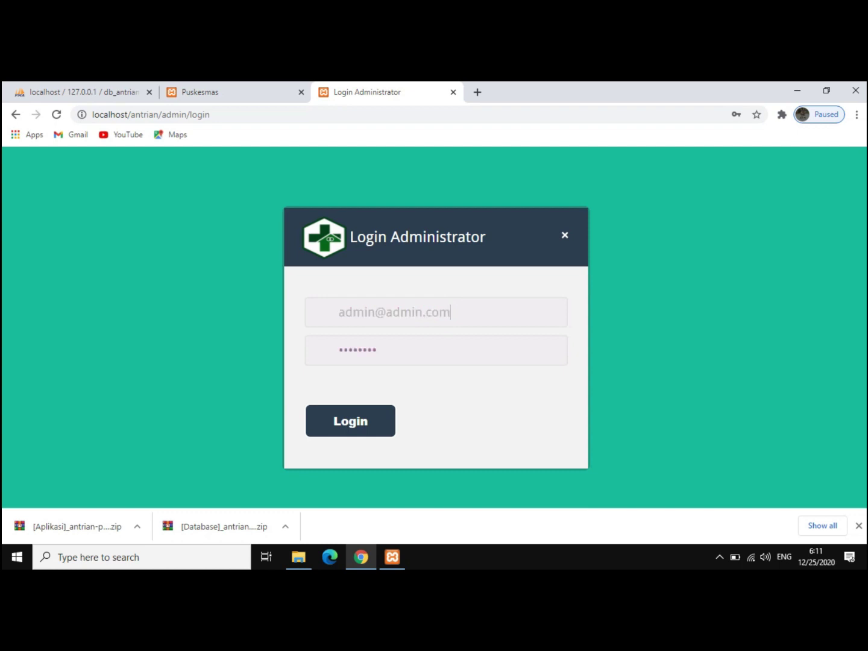
type("12345")
key("Tab")
key("Return")
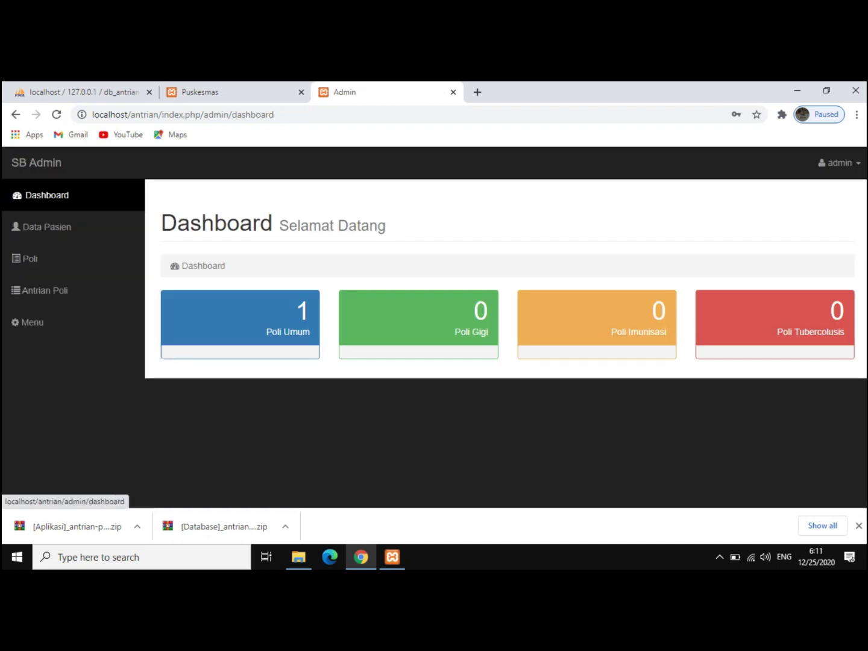
- Reload the Dashboard, then open Data Pasien from the sidebar
left_click(47, 195)
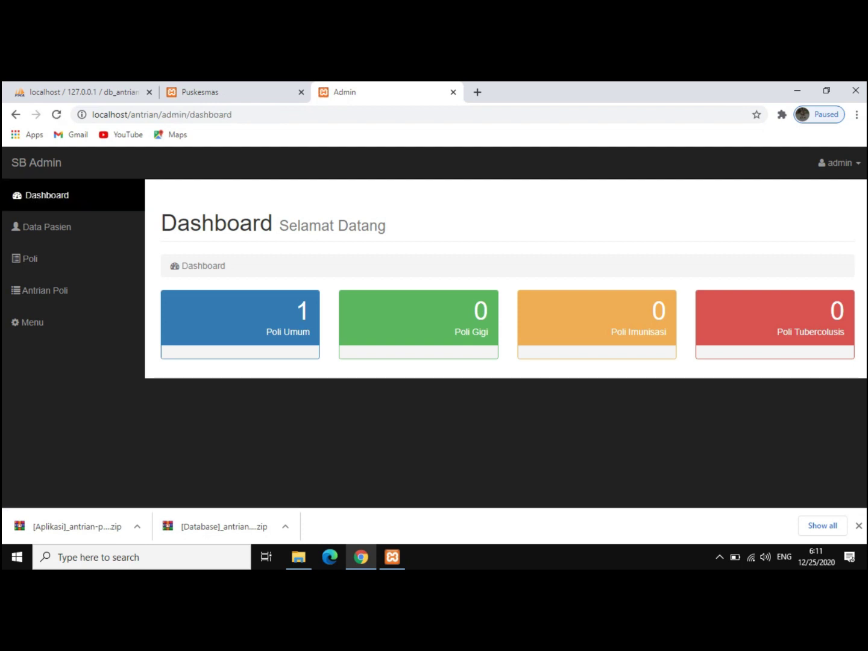
left_click(47, 227)
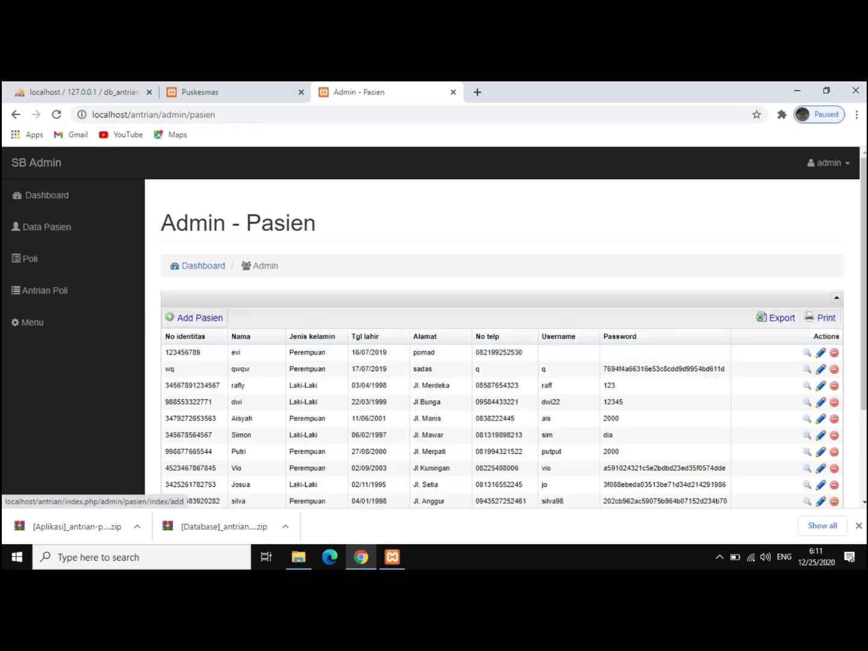
- View the Add Pasien form, return to the patient table, then open the Poli list
left_click(195, 318)
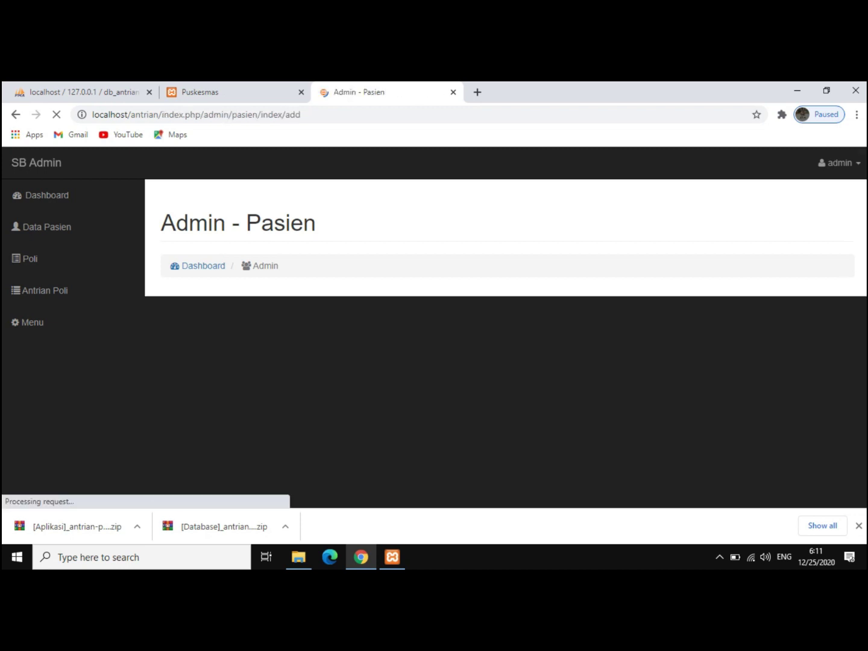
scroll(505, 344, "down", 1)
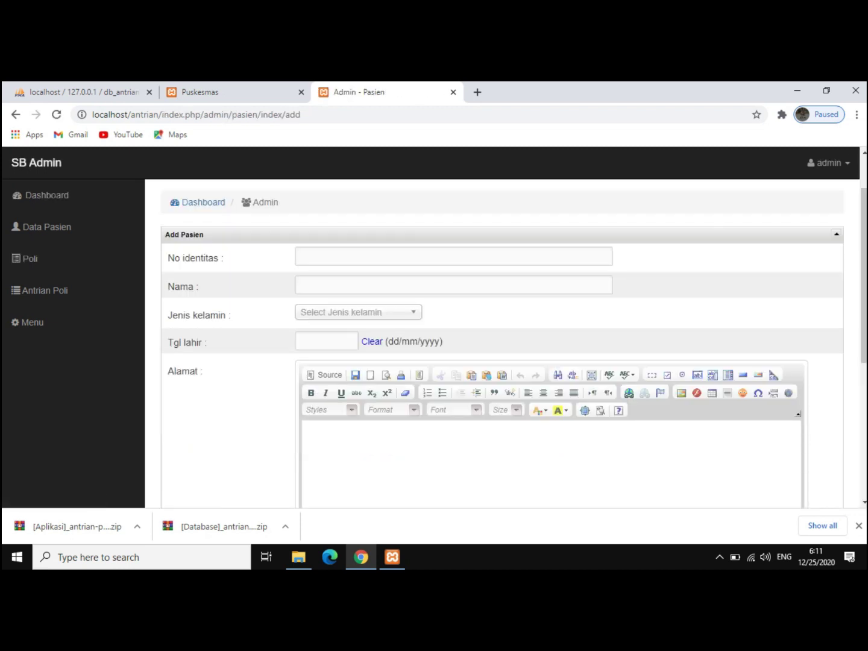
left_click(16, 114)
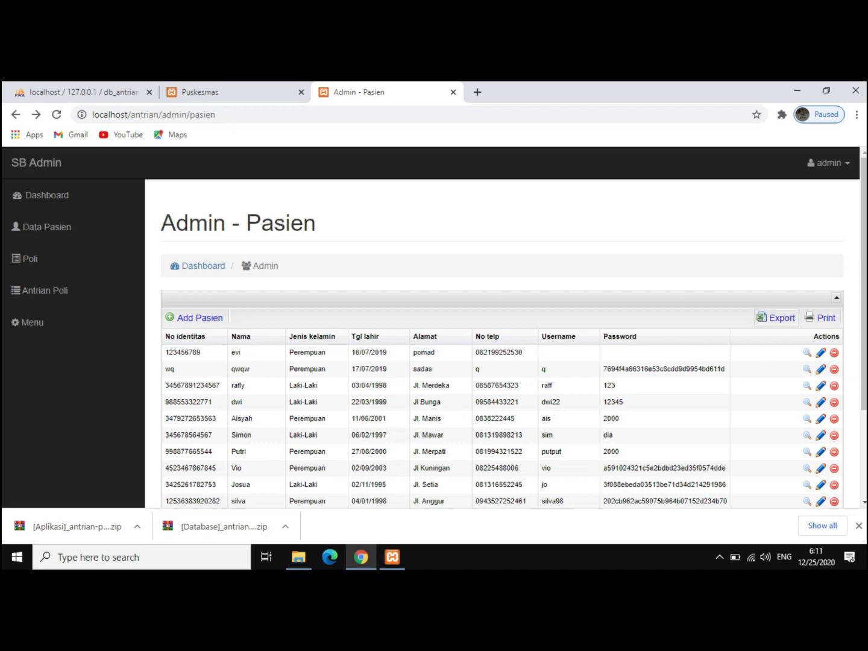
scroll(502, 344, "down", 3)
scroll(502, 344, "up", 1)
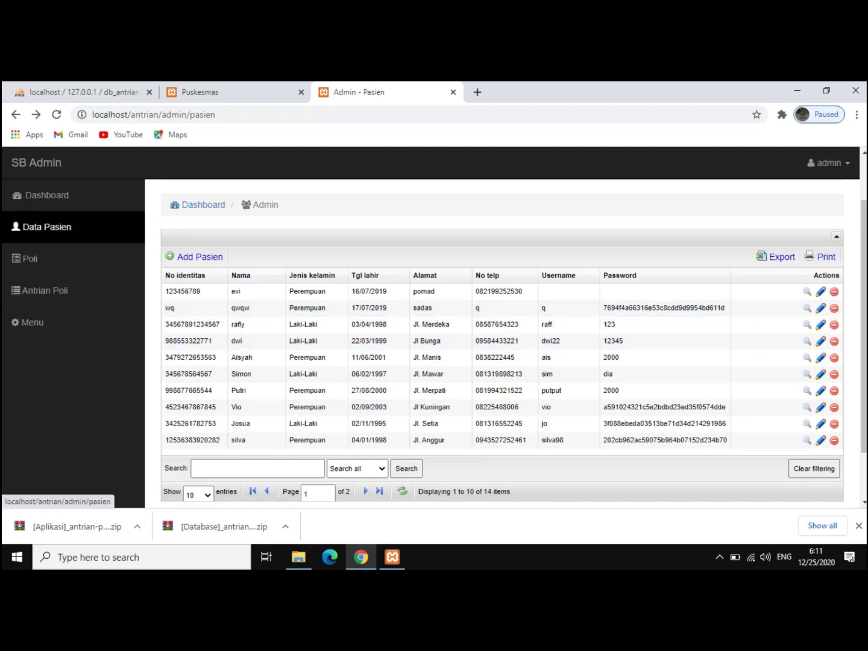
left_click(30, 259)
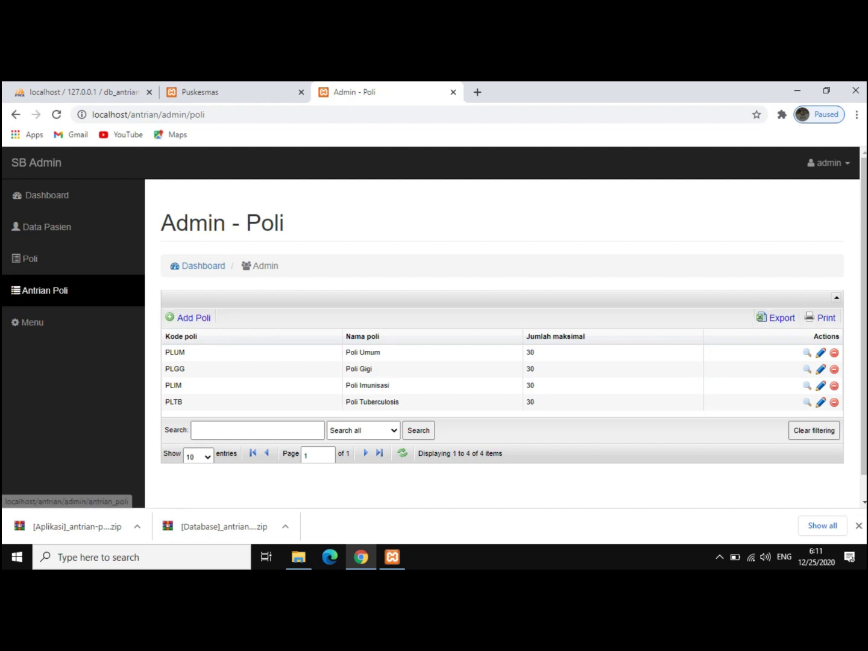
- Scroll through the Antrian Poli queue records, then open the Menu page
left_click(45, 290)
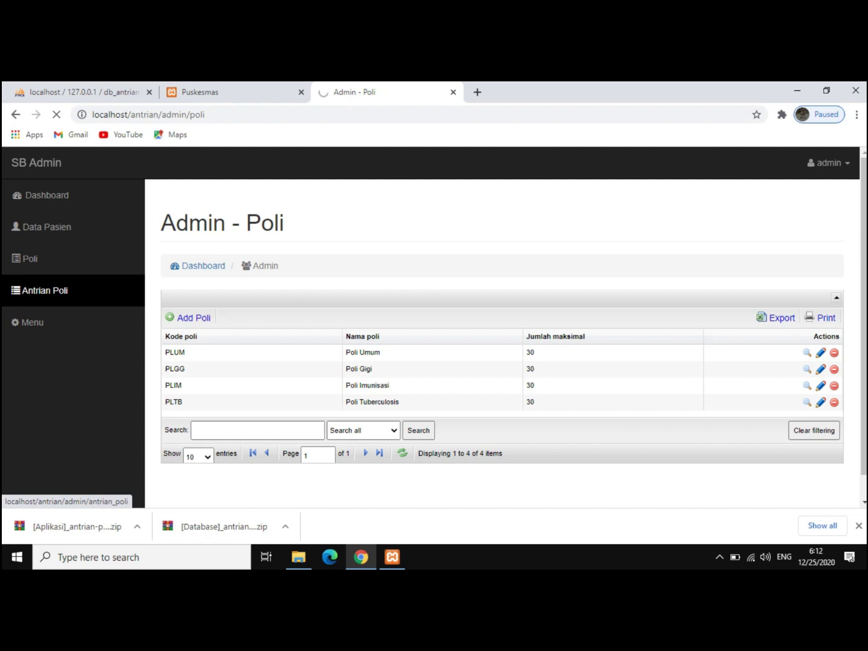
scroll(503, 344, "down", 2)
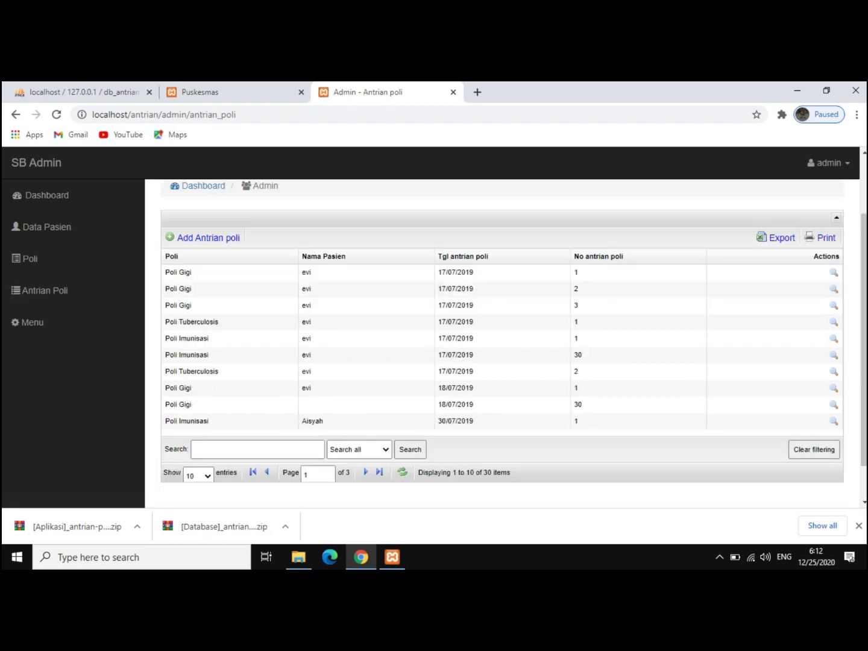
scroll(502, 328, "down", 1)
scroll(205, 327, "up", 3)
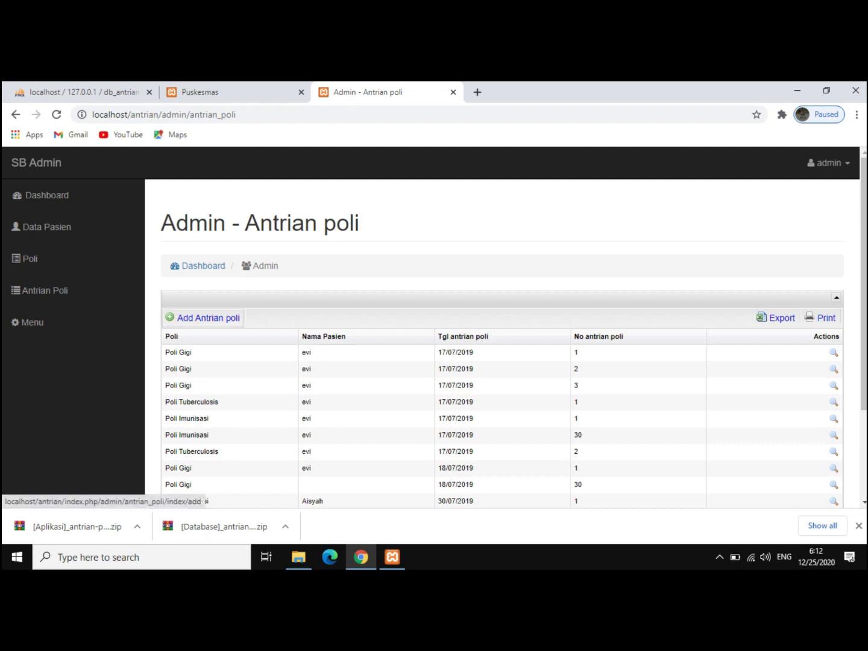
scroll(502, 341, "down", 1)
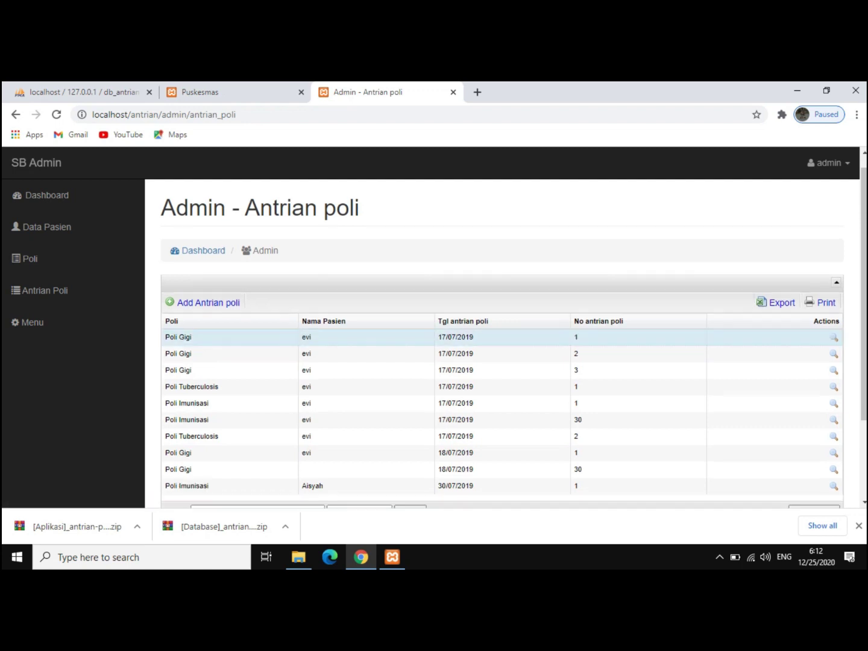
scroll(502, 340, "down", 1)
left_click(27, 322)
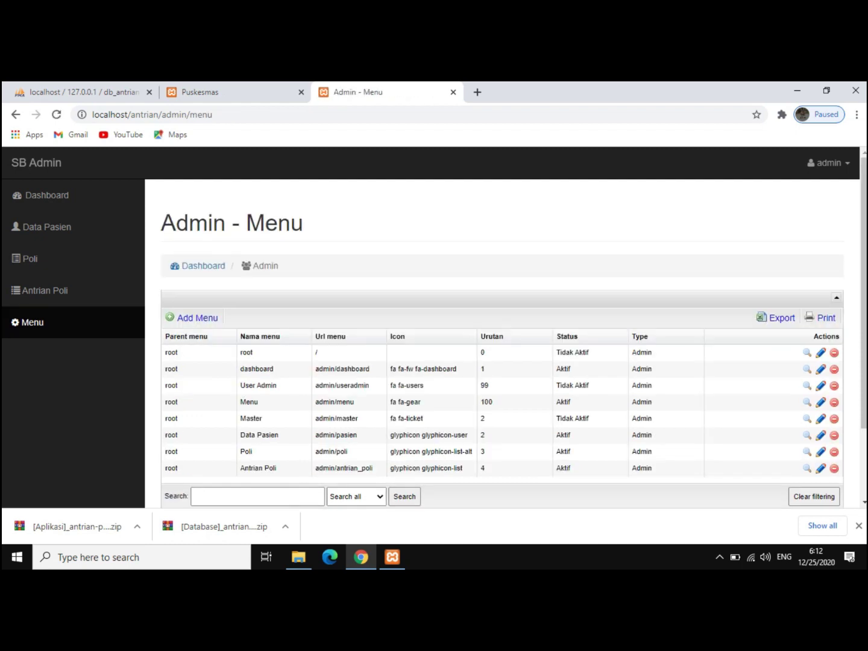
- Open Add Menu and browse the Parent menu, Status and Type options without choosing any
left_click(198, 318)
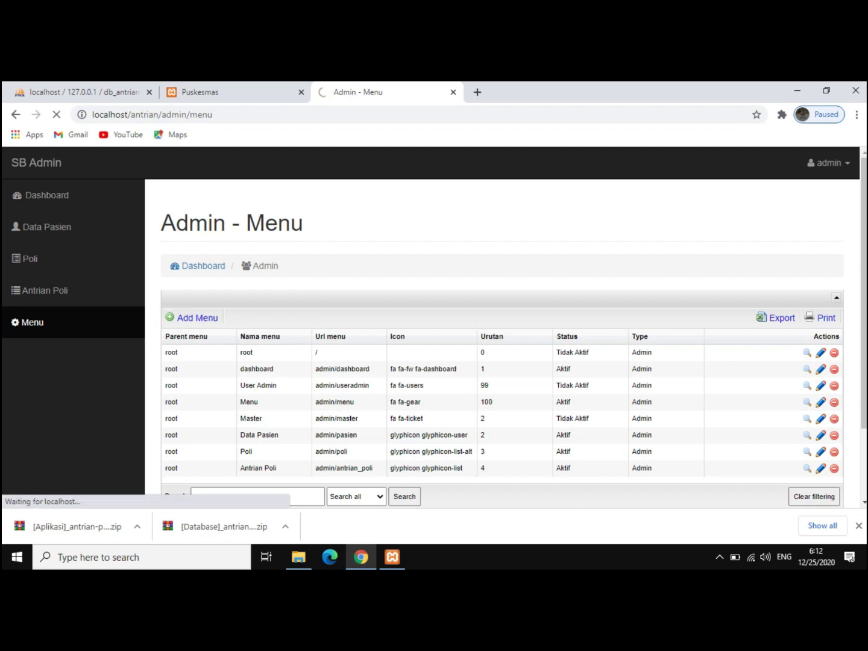
key("shift+Tab")
key("Down")
key("Down")
key("Down")
key("Down")
key("Down")
key("Down")
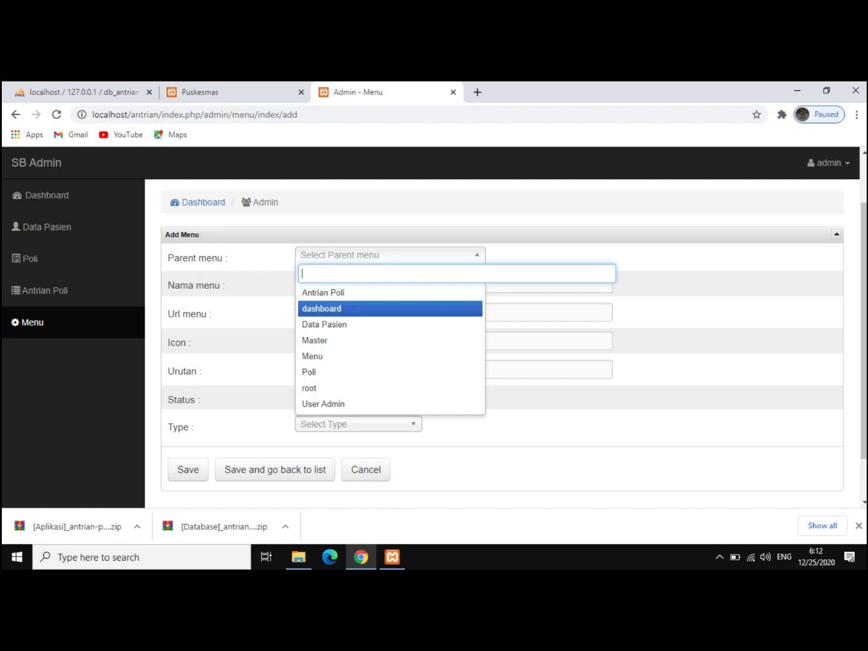
key("Down")
key("Down")
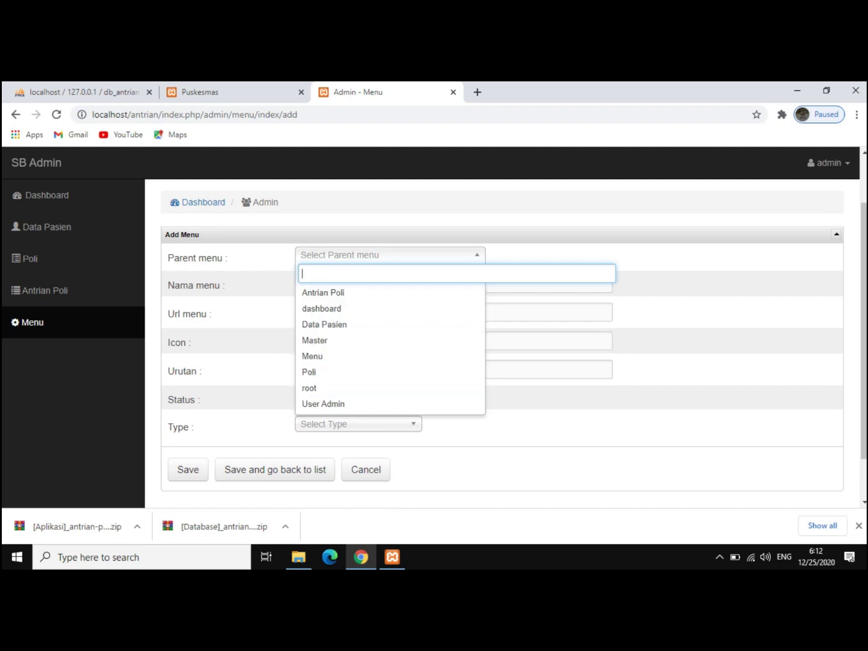
key("Escape")
key("Tab")
key("Tab")
key("Tab")
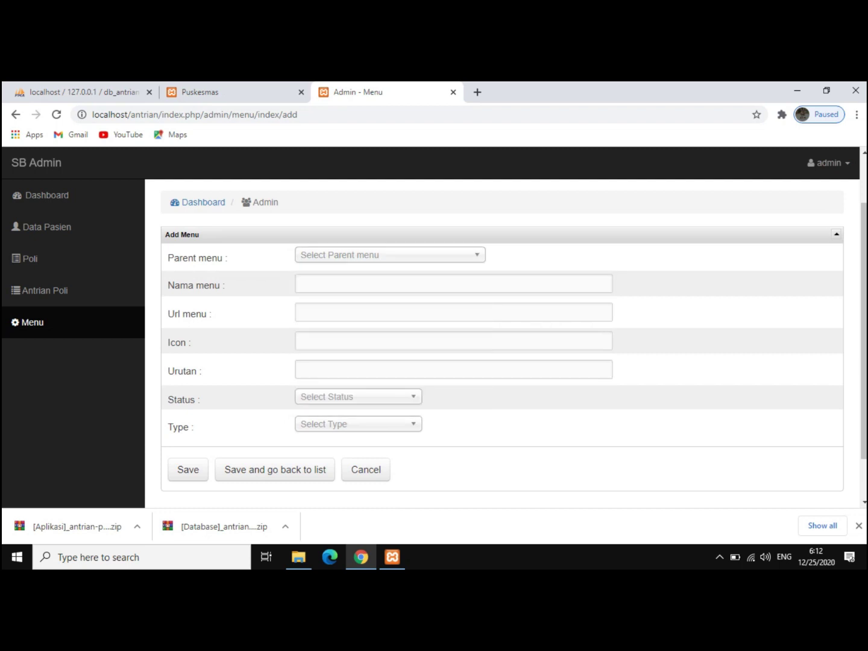
key("Down")
key("Down")
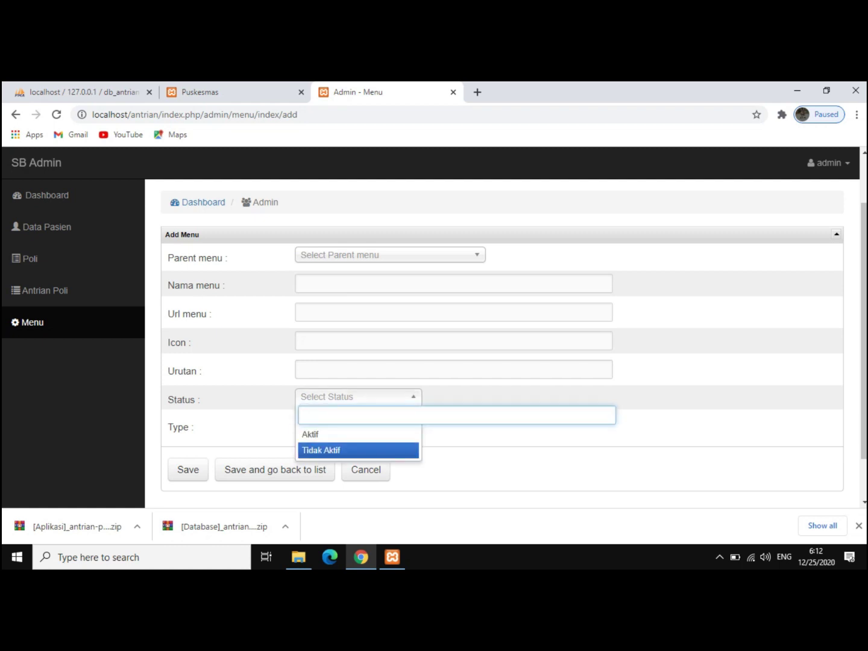
key("Escape")
key("Tab")
key("Down")
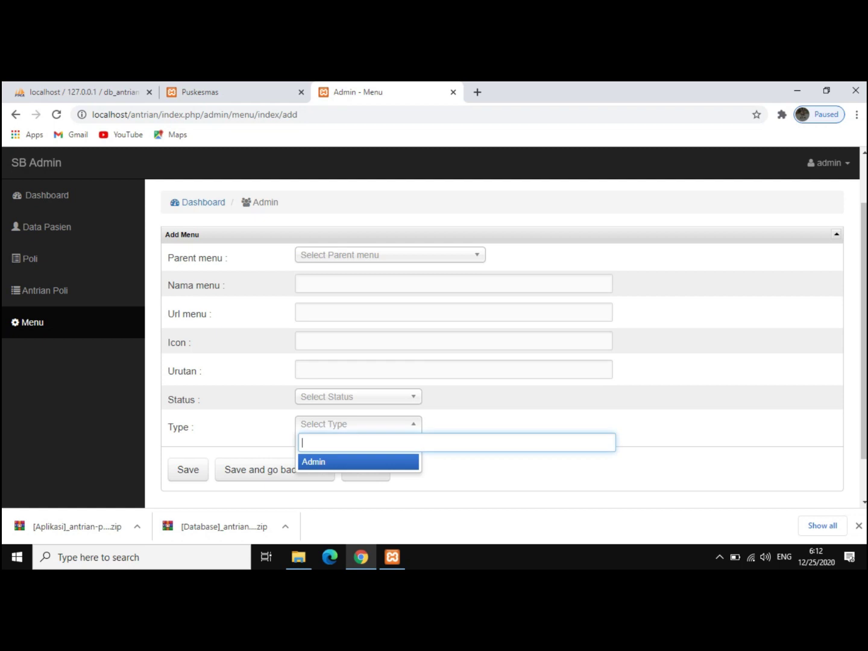
key("Escape")
scroll(501, 344, "down", 1)
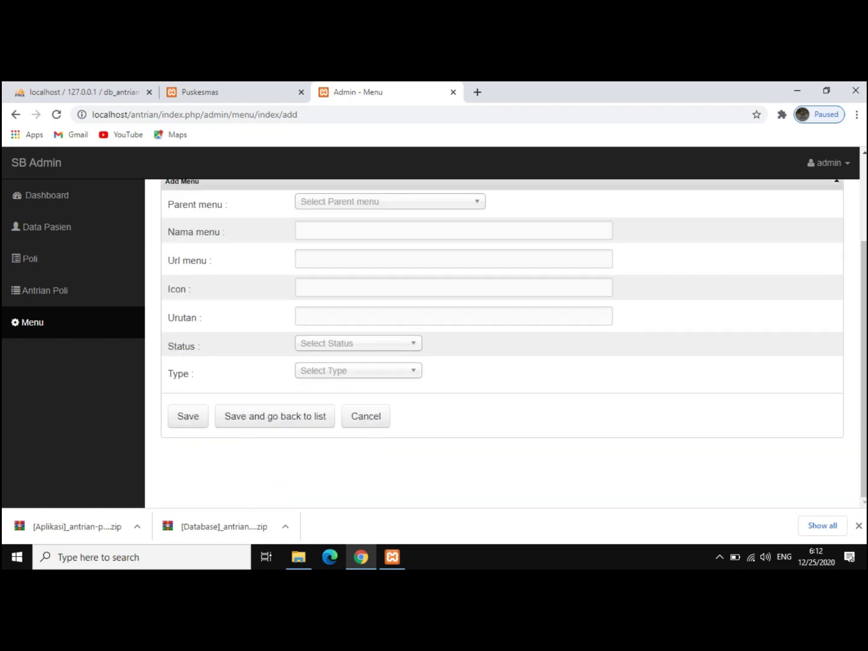
scroll(73, 258, "up", 3)
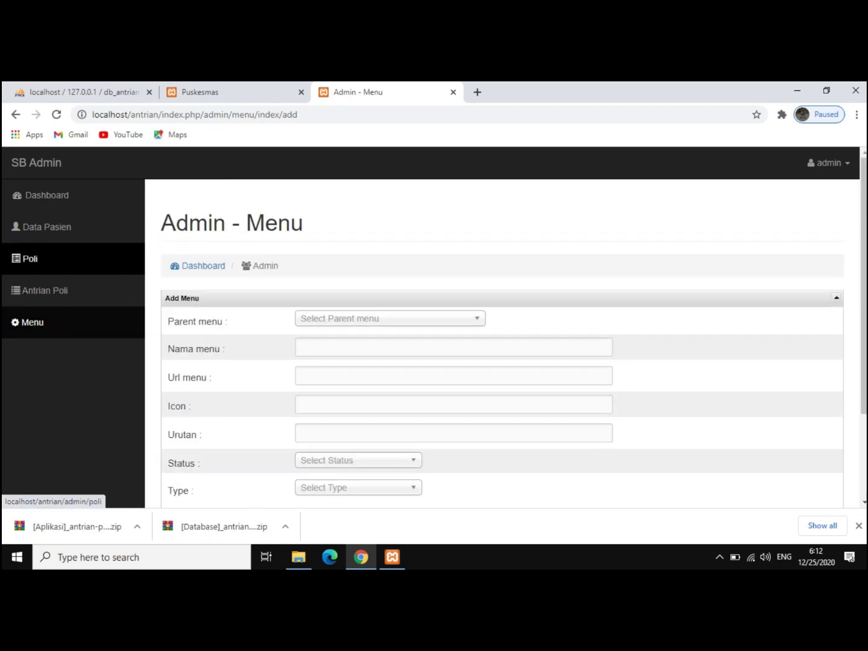
- Switch back to the patient queue ticket tab, then over to the xampp folder
key("ctrl+shift+Tab")
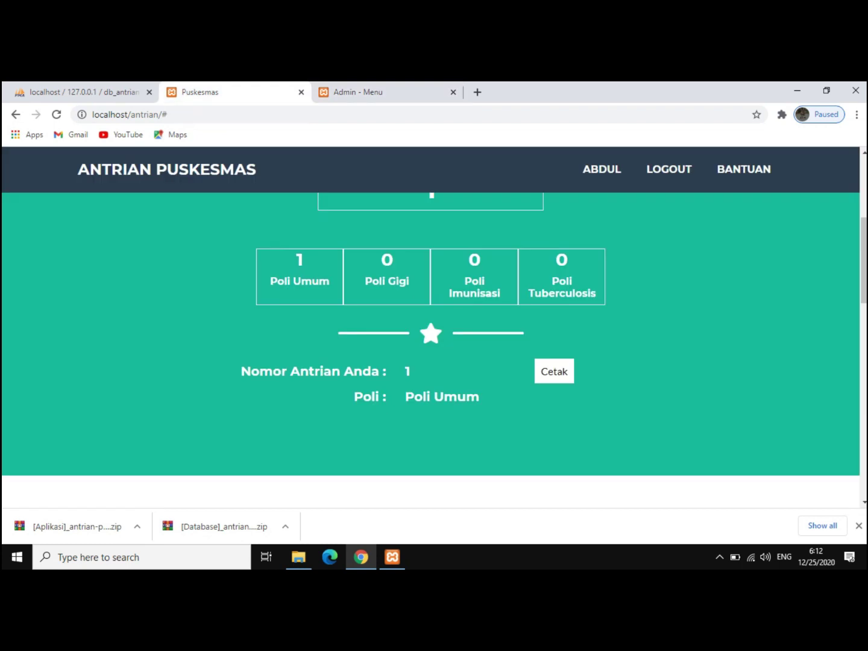
scroll(448, 338, "up", 3)
key("alt+Tab")
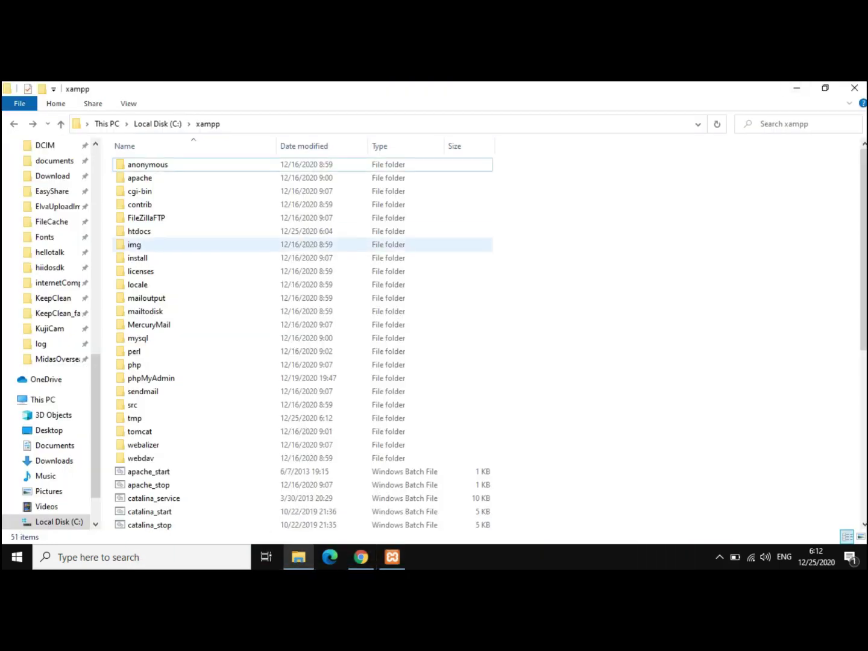
- Minimize the xampp folder window and refresh the desktop five times
left_click(796, 87)
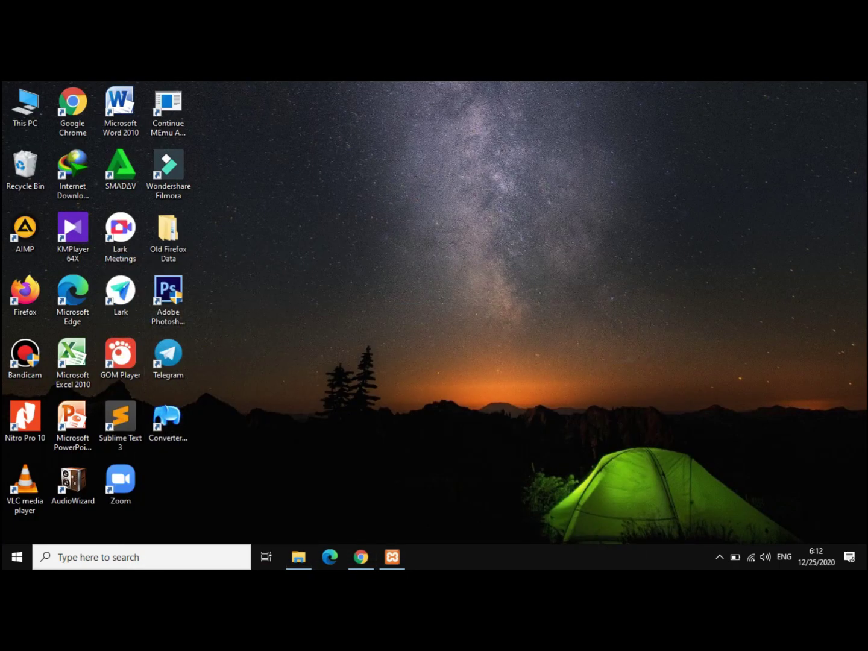
right_click(389, 269)
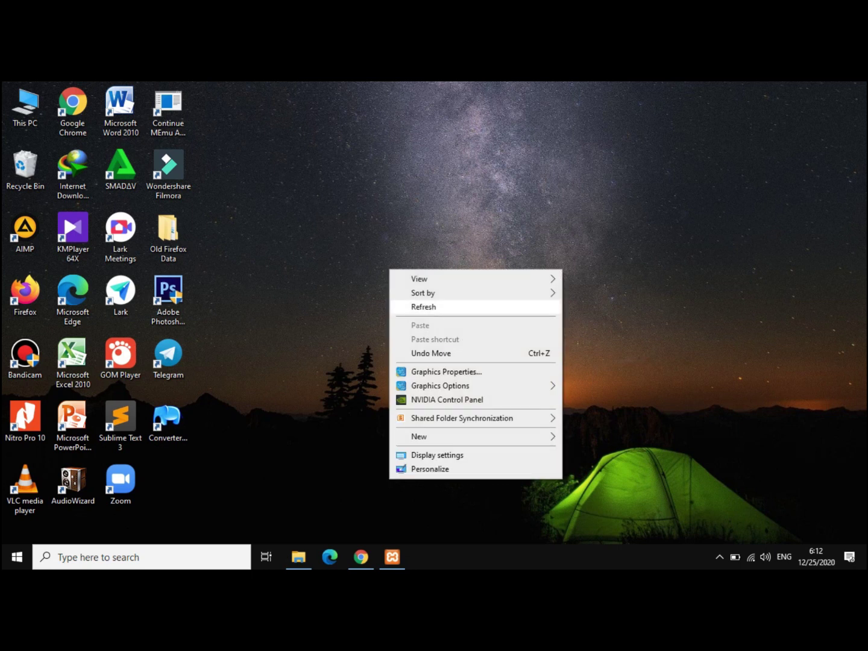
left_click(423, 307)
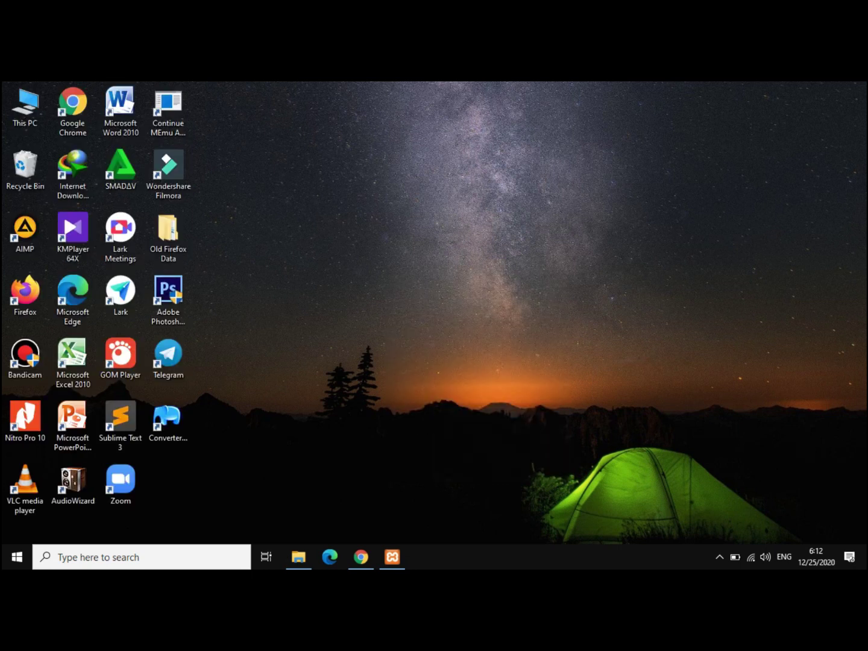
right_click(377, 250)
left_click(410, 289)
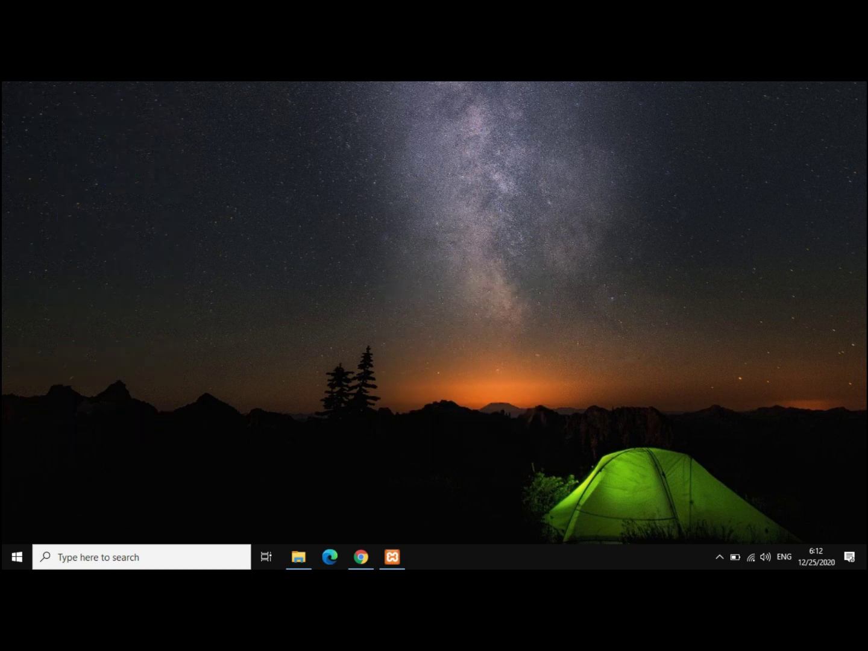
right_click(405, 278)
left_click(439, 315)
right_click(389, 290)
left_click(416, 327)
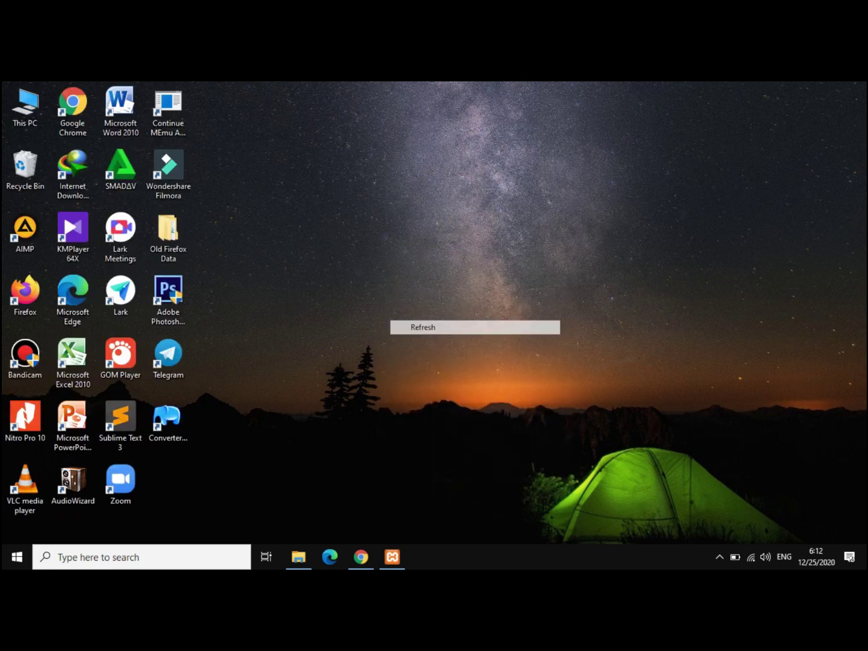
right_click(386, 290)
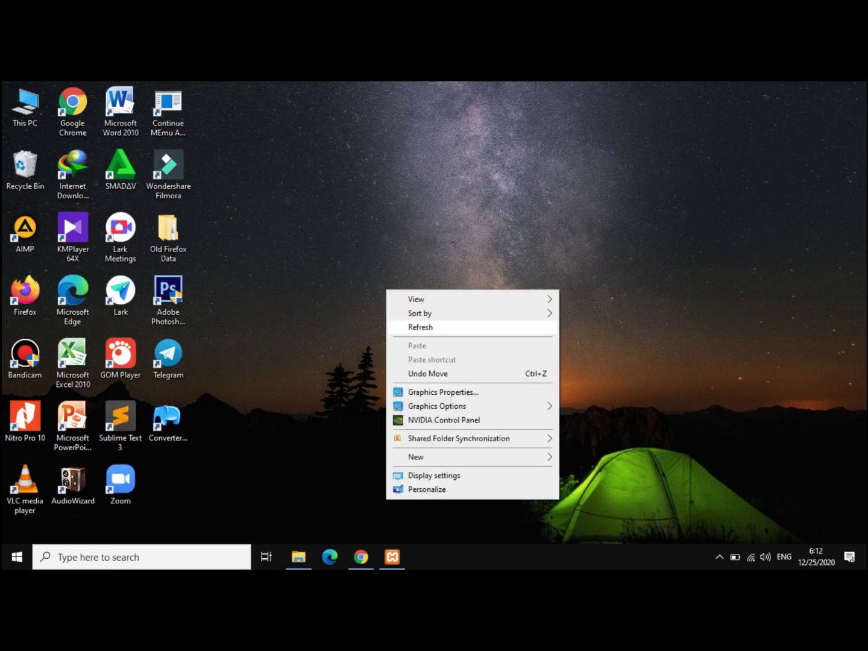
left_click(420, 327)
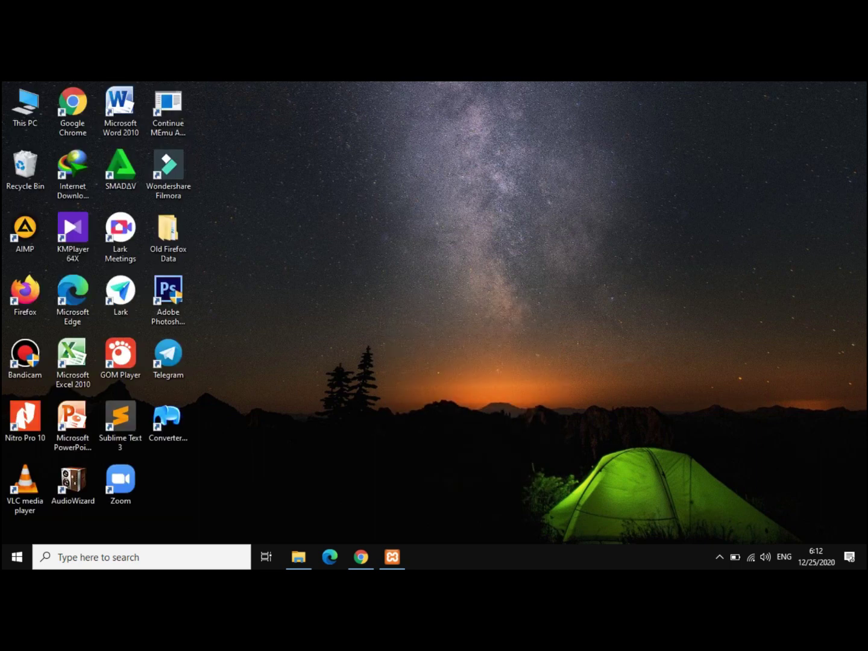